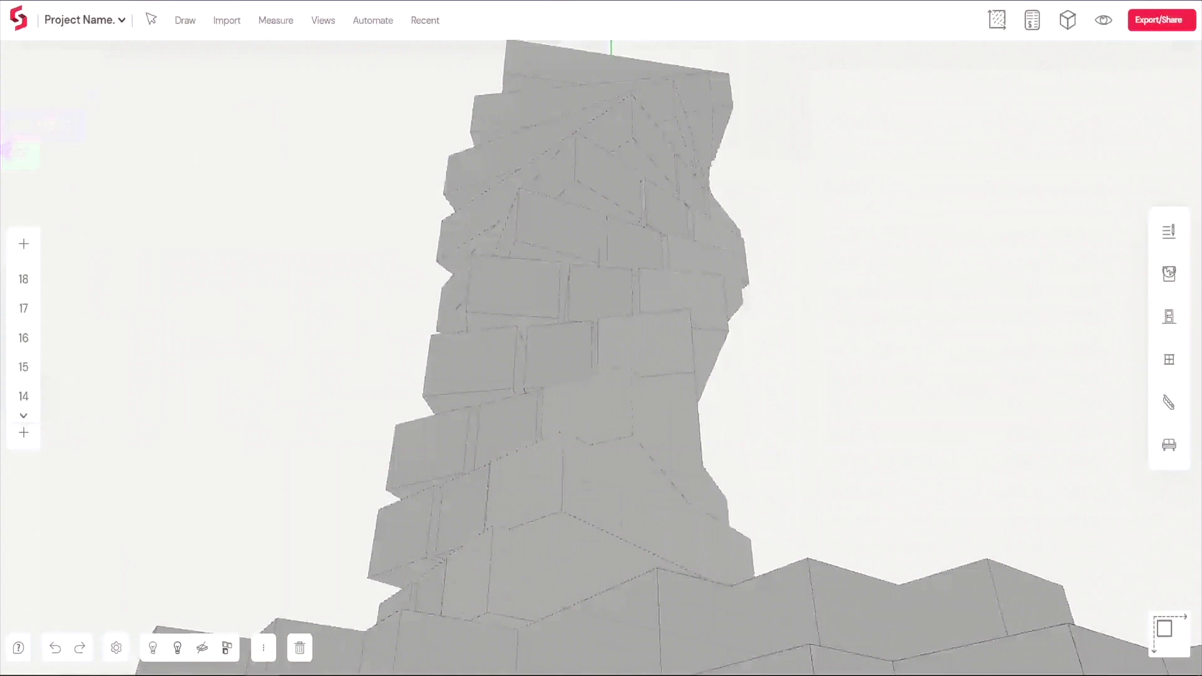
Push/Pull a face of the lower tower block outward
left_click(184, 20)
left_click(245, 61)
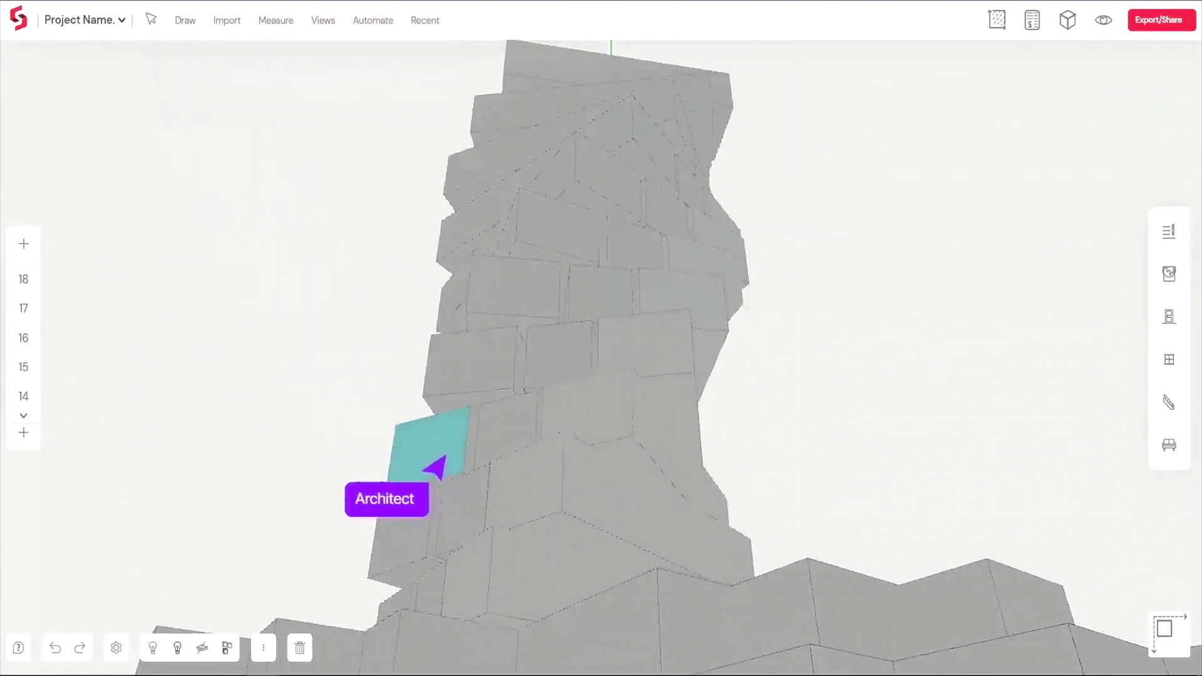
left_click_drag(441, 455, 402, 428)
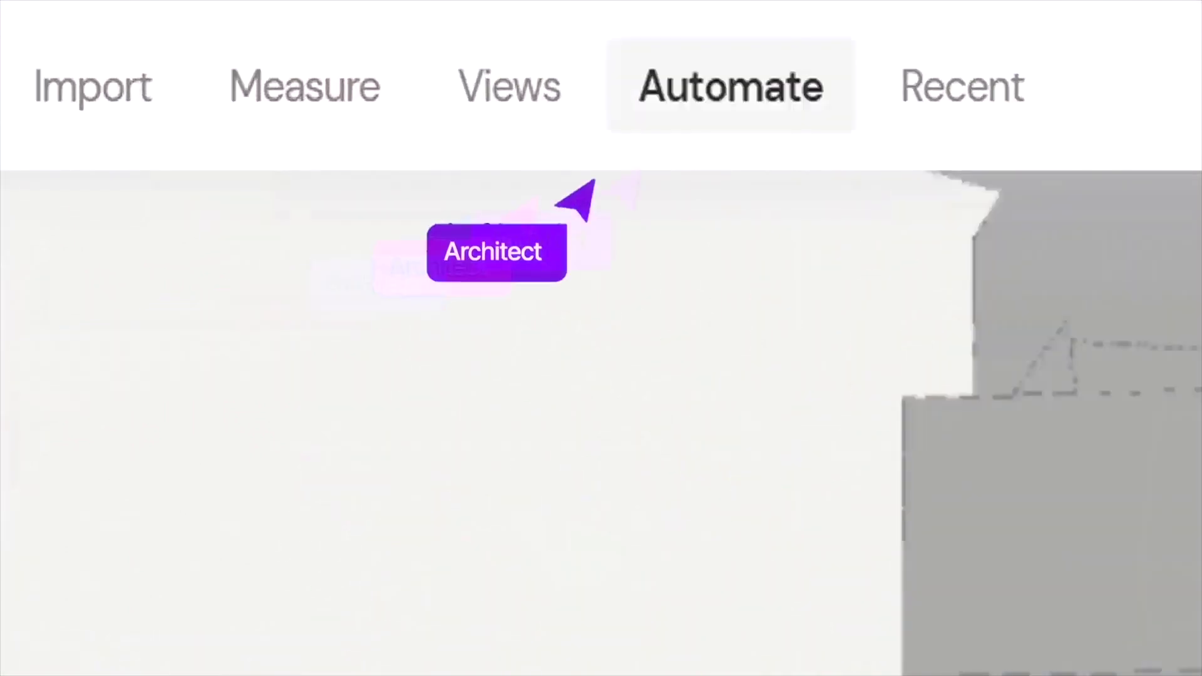
Turn on the sun-path diagram over the tower for shadow analysis
left_click(476, 42)
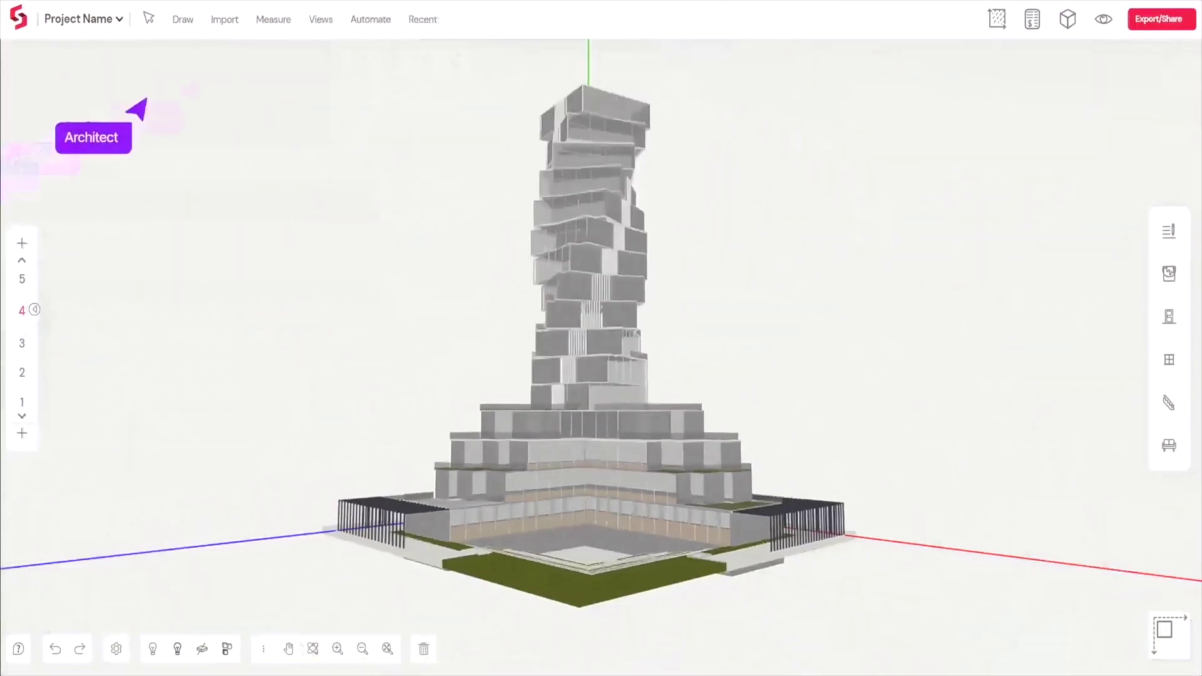
left_click(321, 19)
left_click(567, 61)
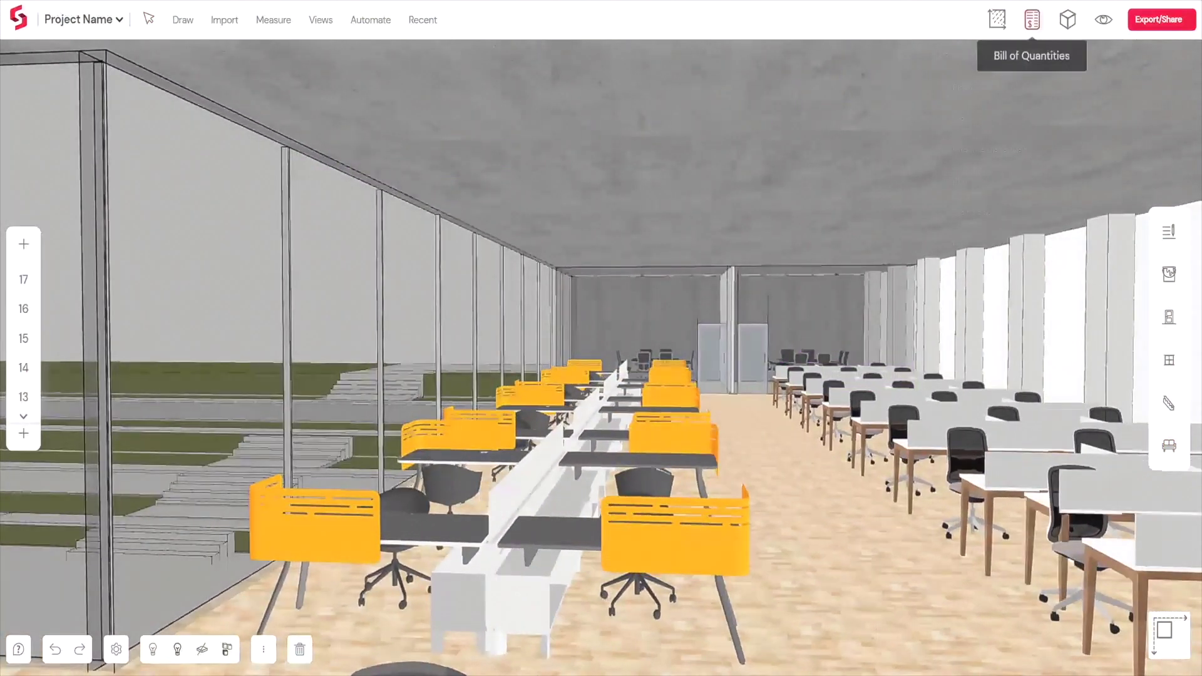
Review the BOQ's Floor quantities, then auto-dimension the office floor plan
left_click(1030, 23)
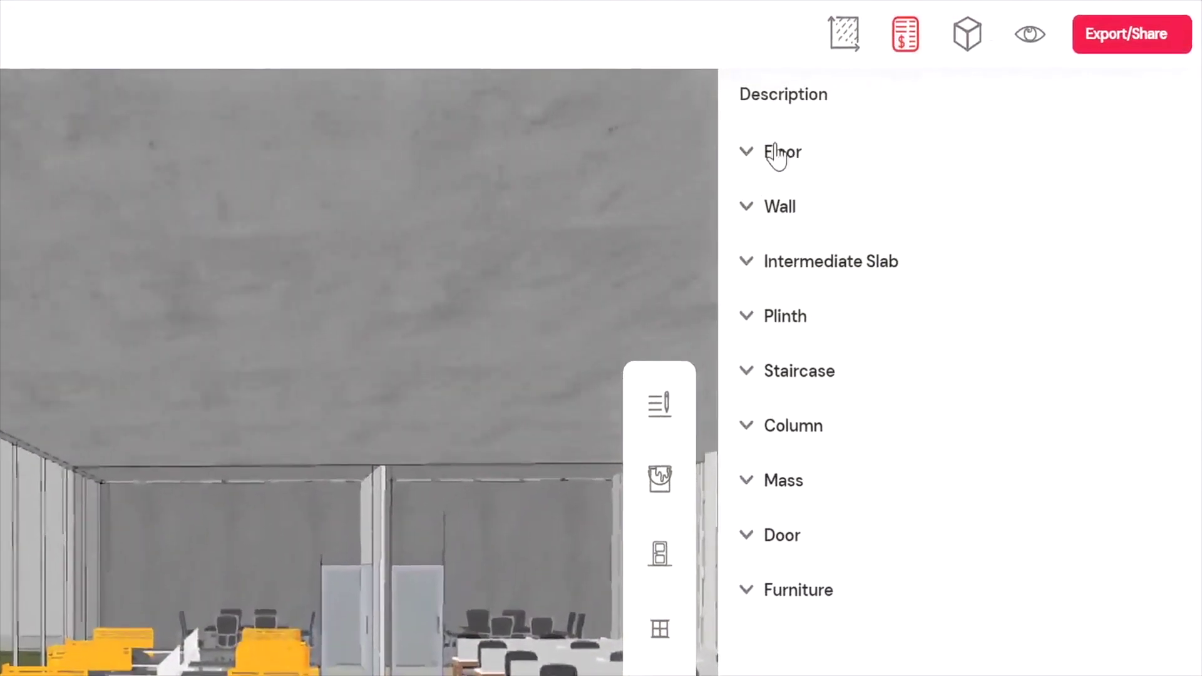
left_click(813, 139)
scroll(958, 375, "down", 10)
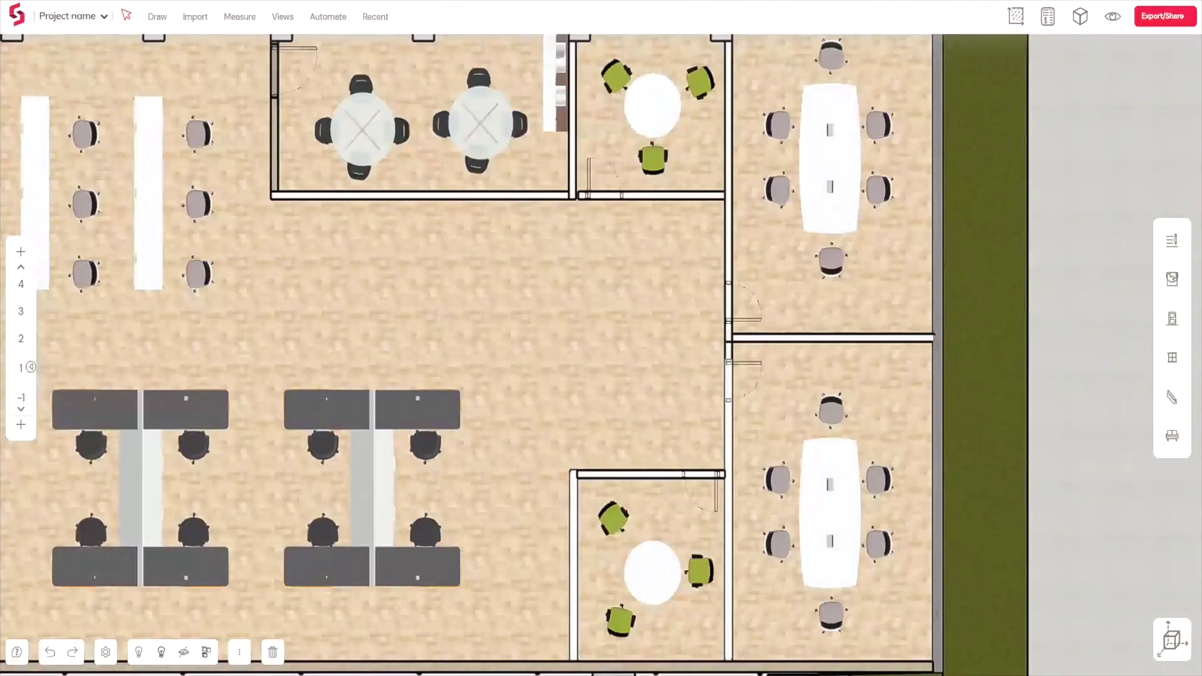
left_click(329, 16)
left_click(319, 55)
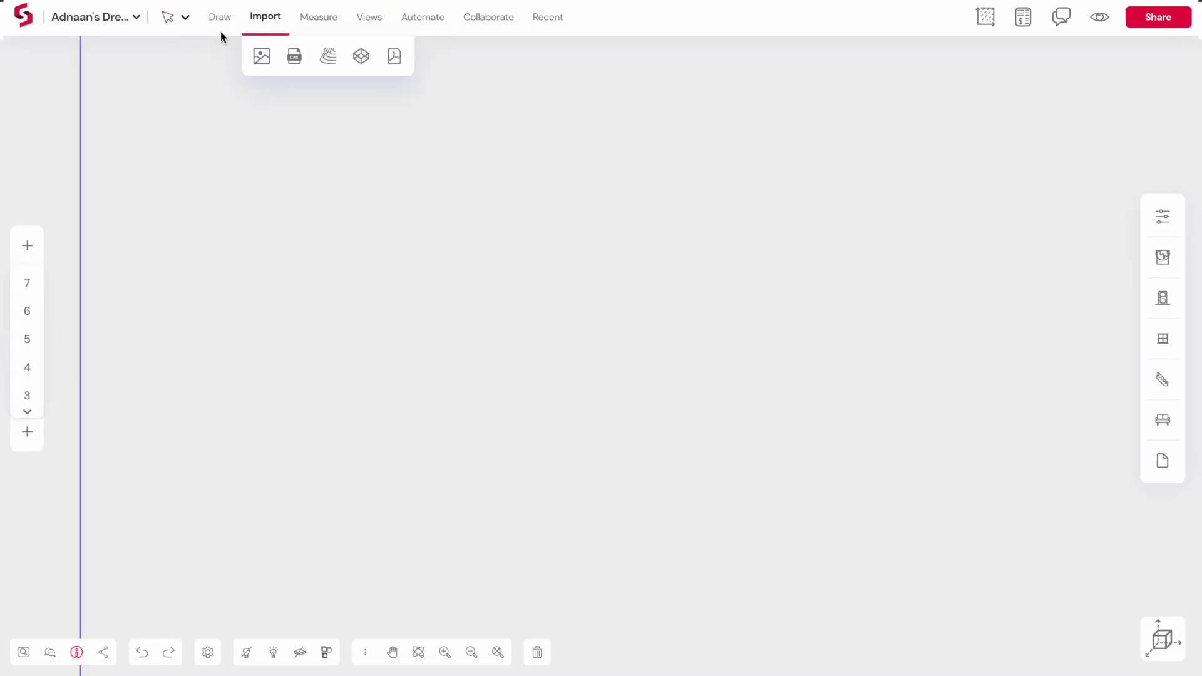
Upload 'Sketch to Upload.png' from the computer as a sketch layer on storey 1
left_click(220, 34)
left_click(268, 21)
left_click(263, 58)
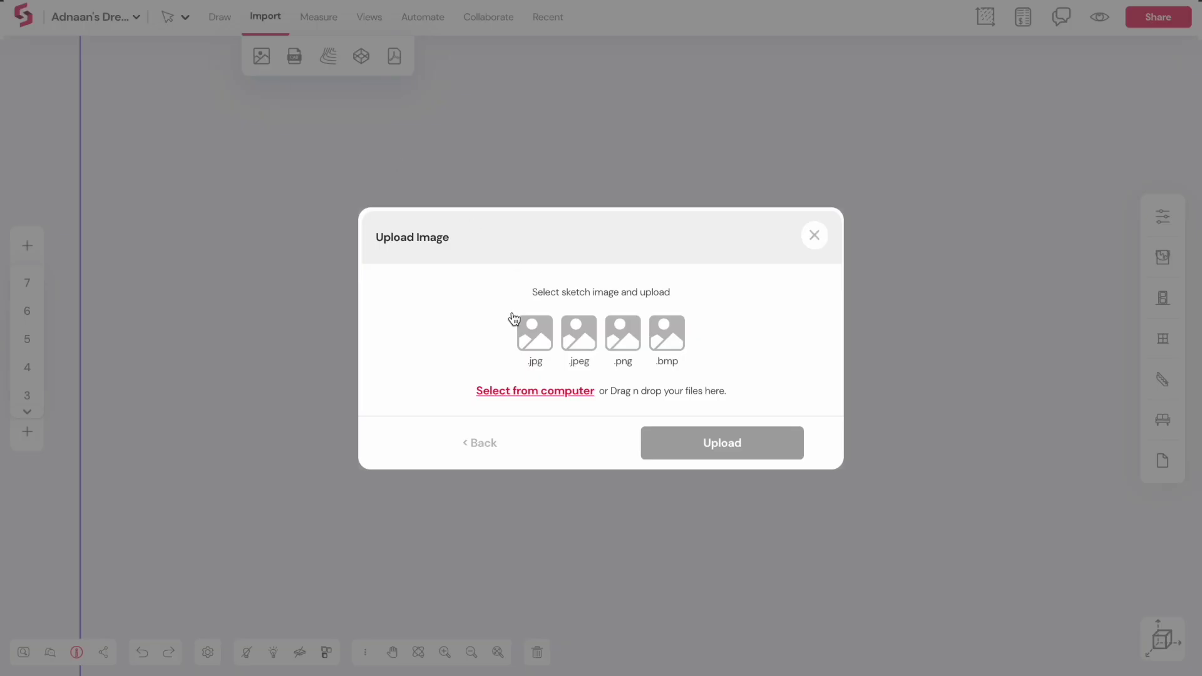
left_click(511, 393)
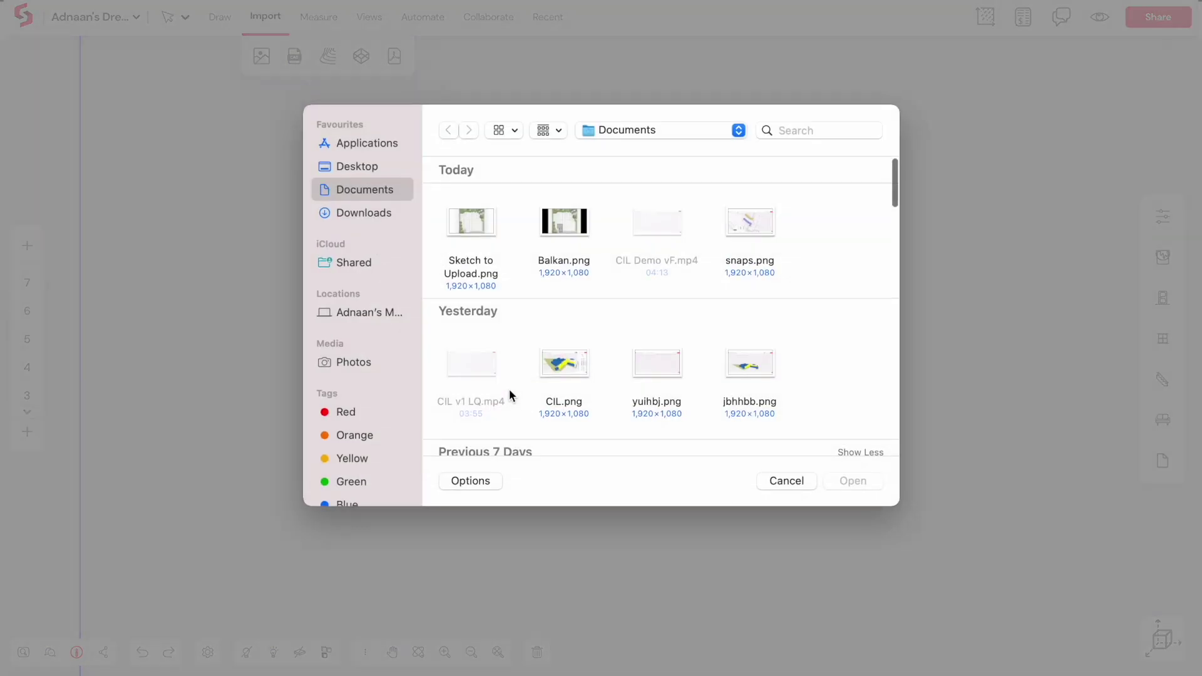
left_click(465, 274)
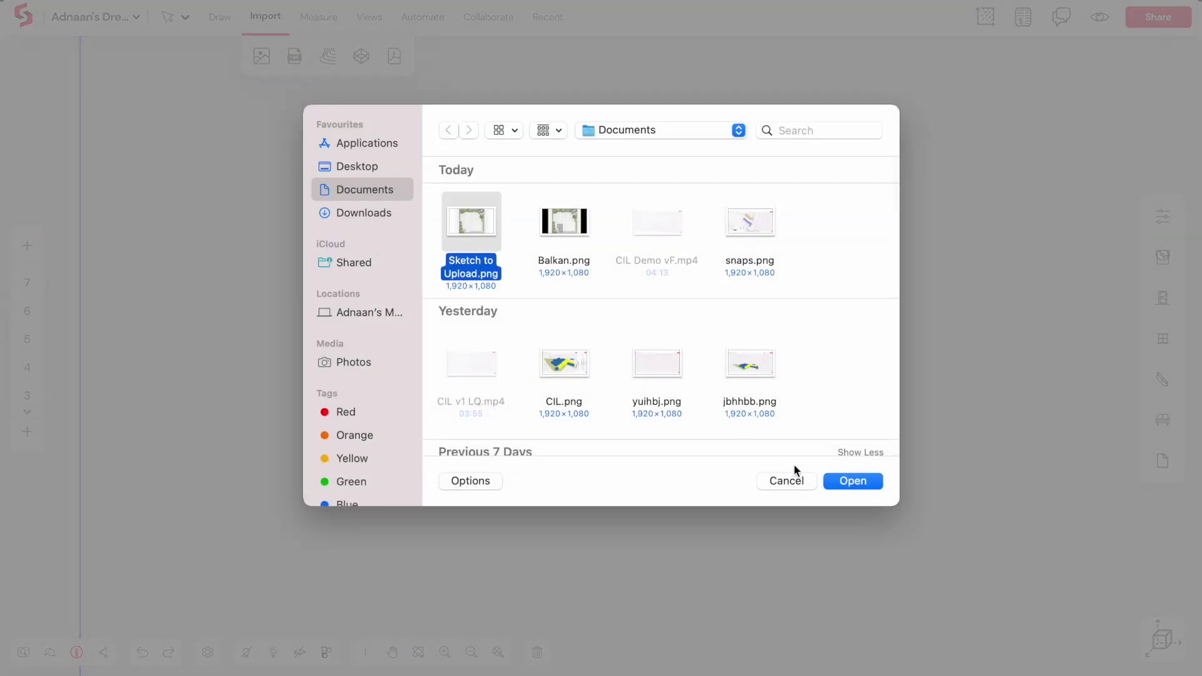
left_click(848, 486)
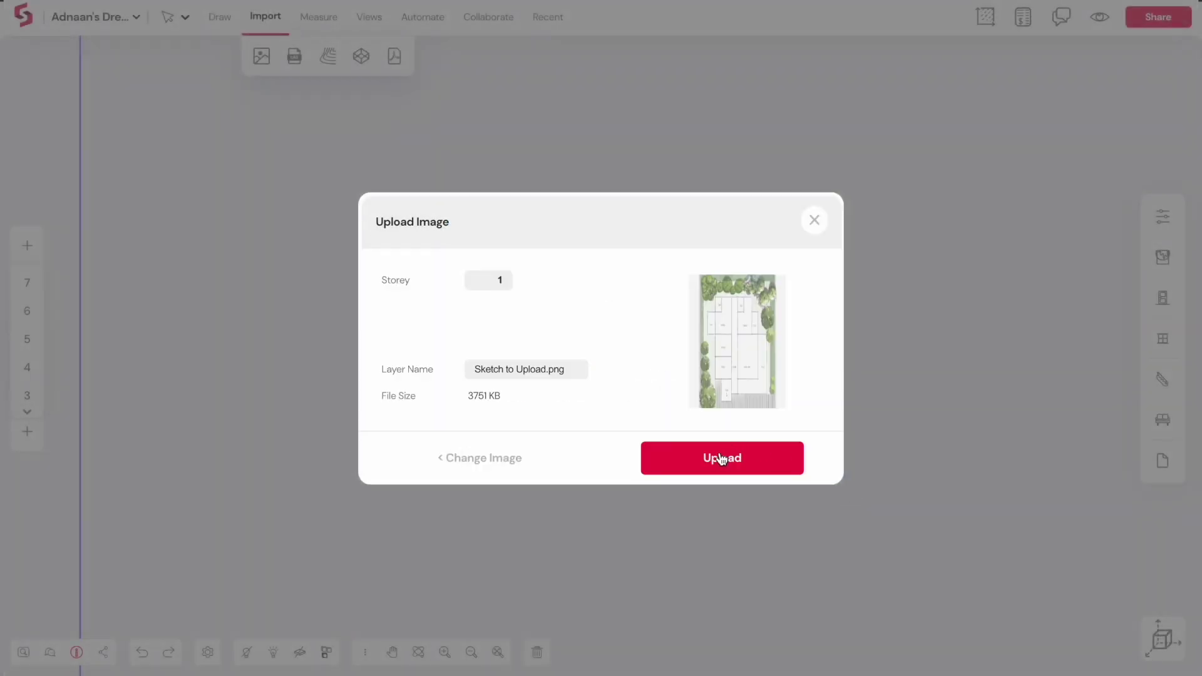
left_click(722, 459)
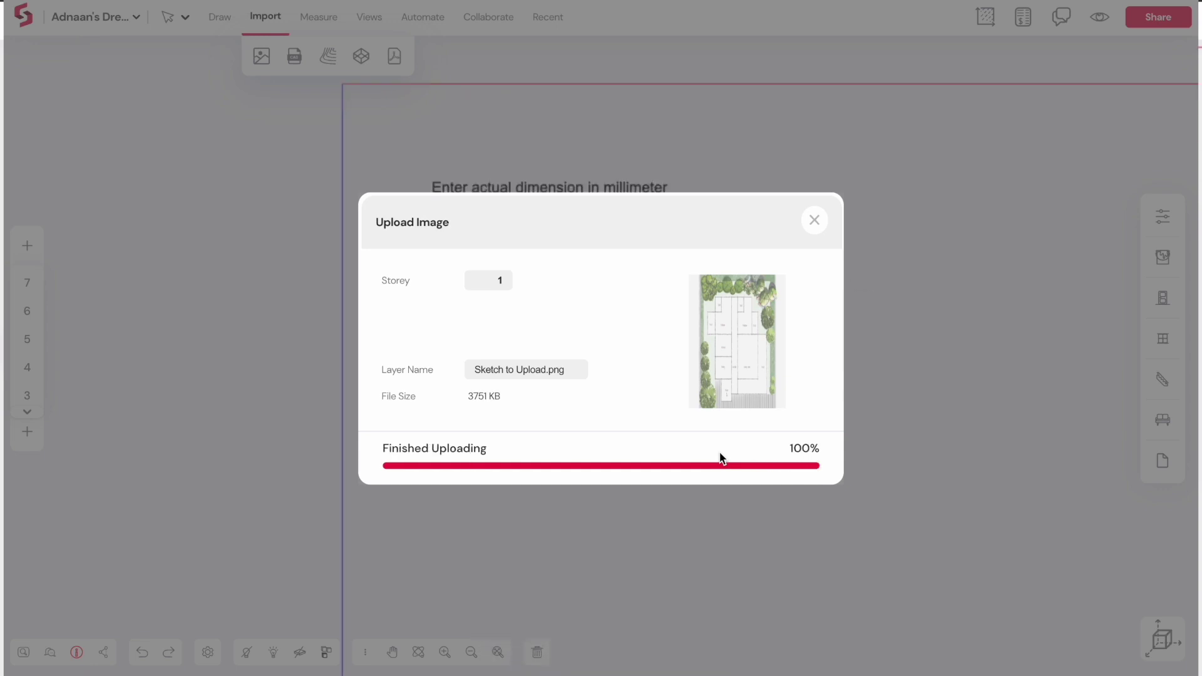
Rescale the sketch by marking the kitchen depth between its walls as 8000 mm
type("7600")
key("Return")
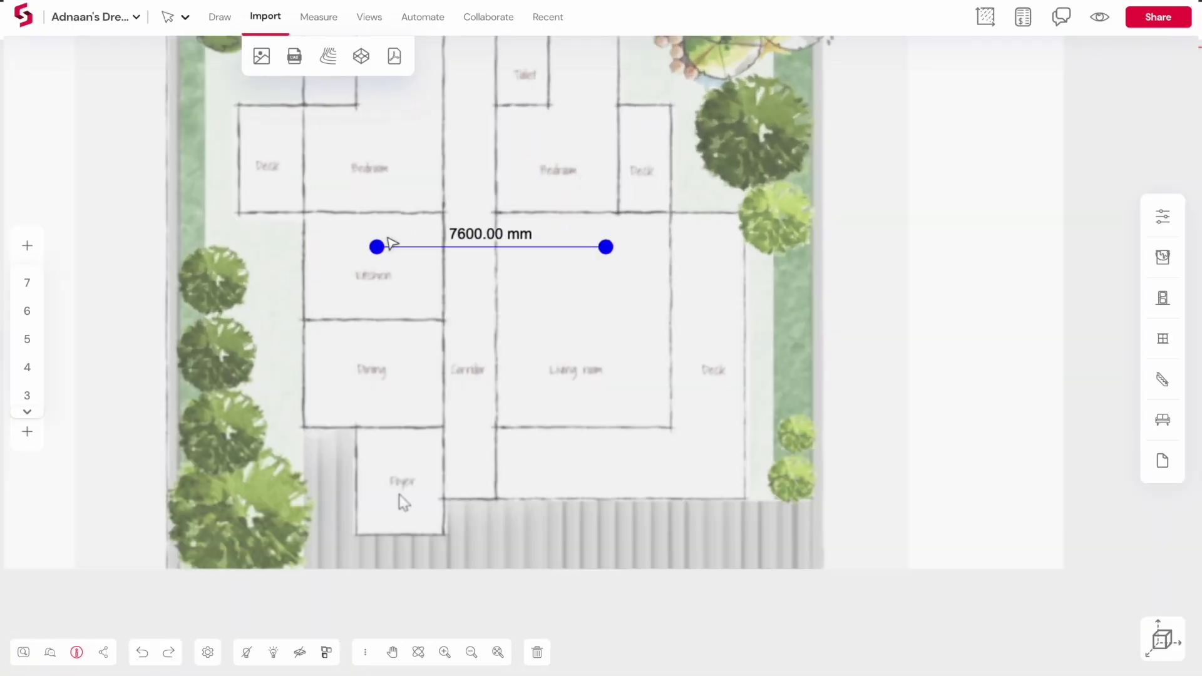
left_click_drag(379, 249, 391, 321)
left_click_drag(606, 248, 391, 213)
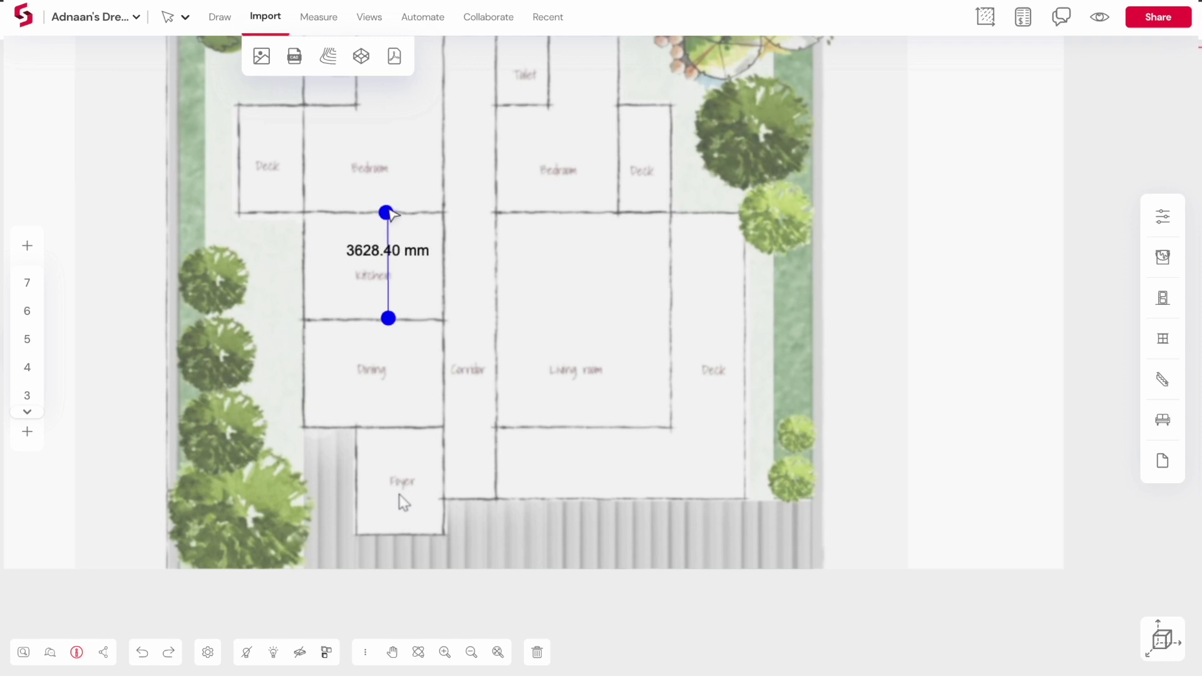
type("8")
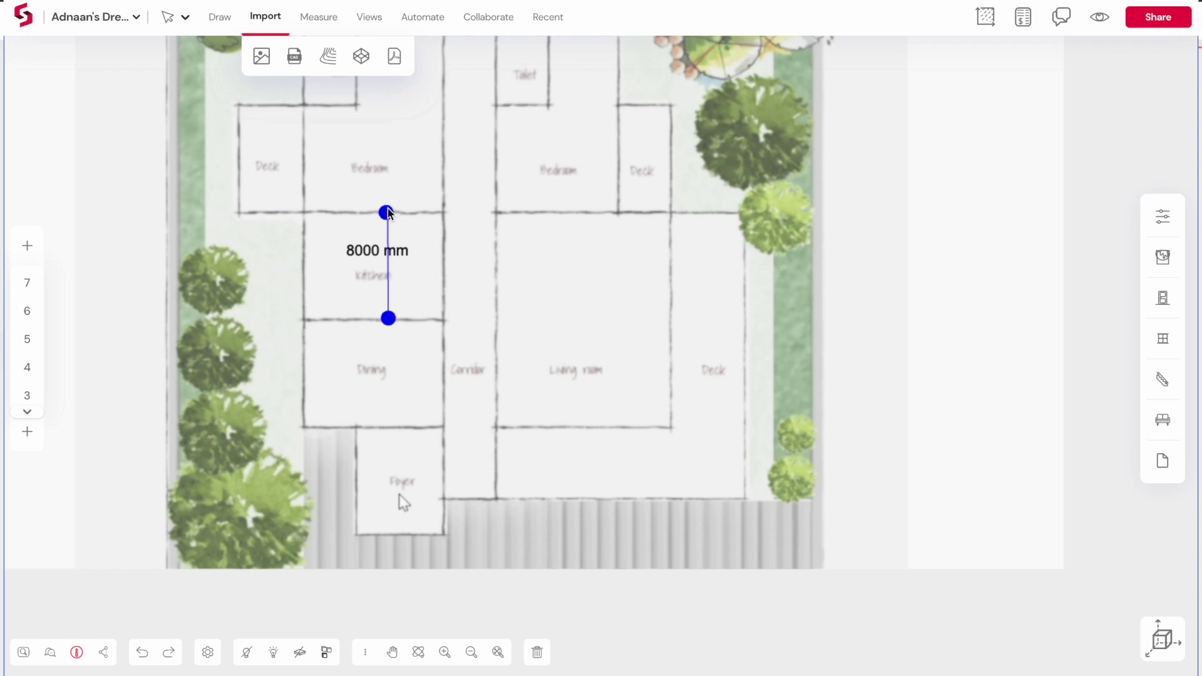
type("000")
key("Return")
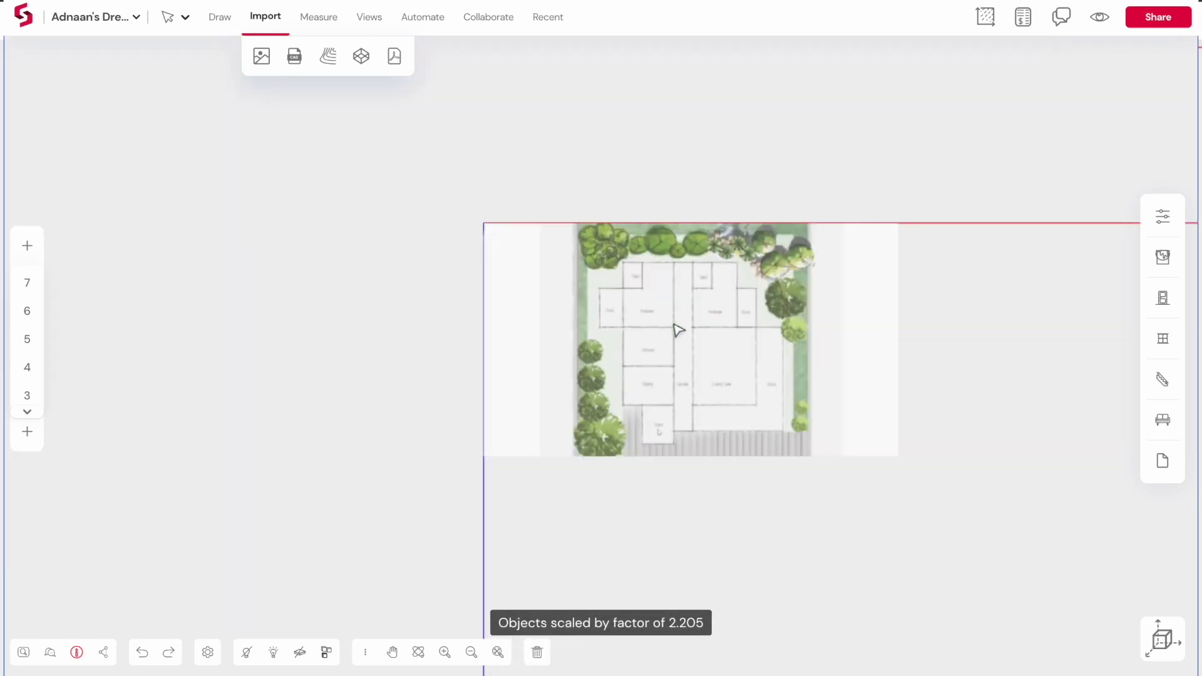
Pan and zoom around the rescaled sketch with the Hand tool
scroll(836, 340, "up", 5)
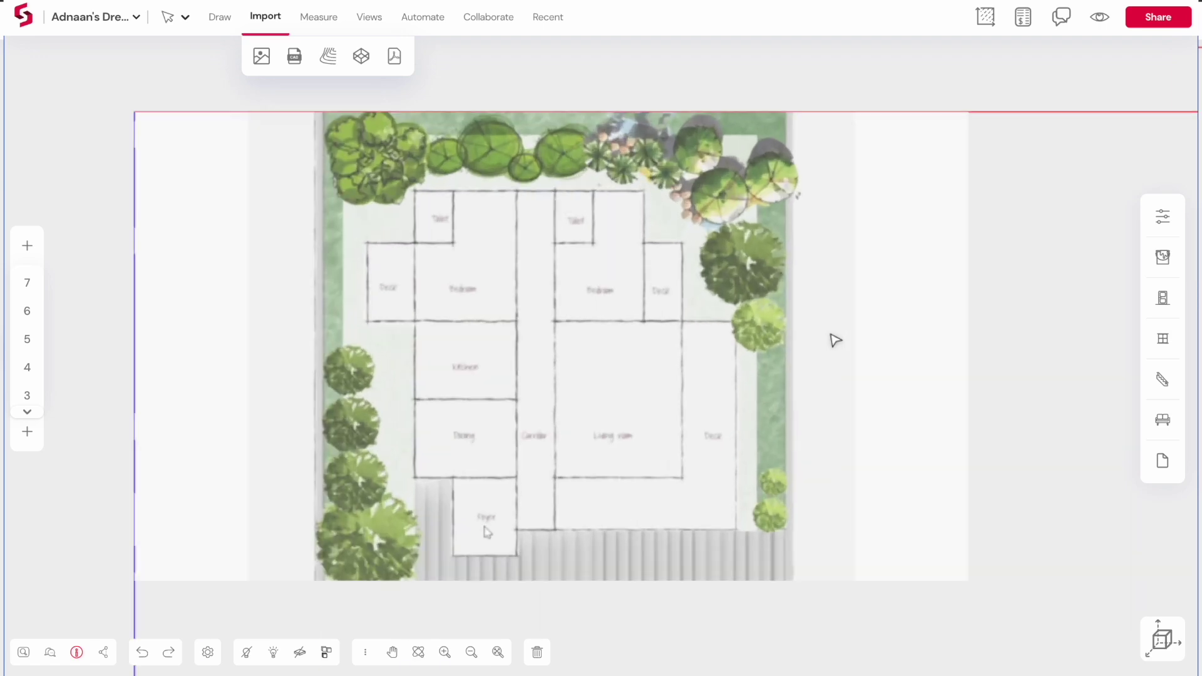
left_click(645, 348)
left_click(741, 343)
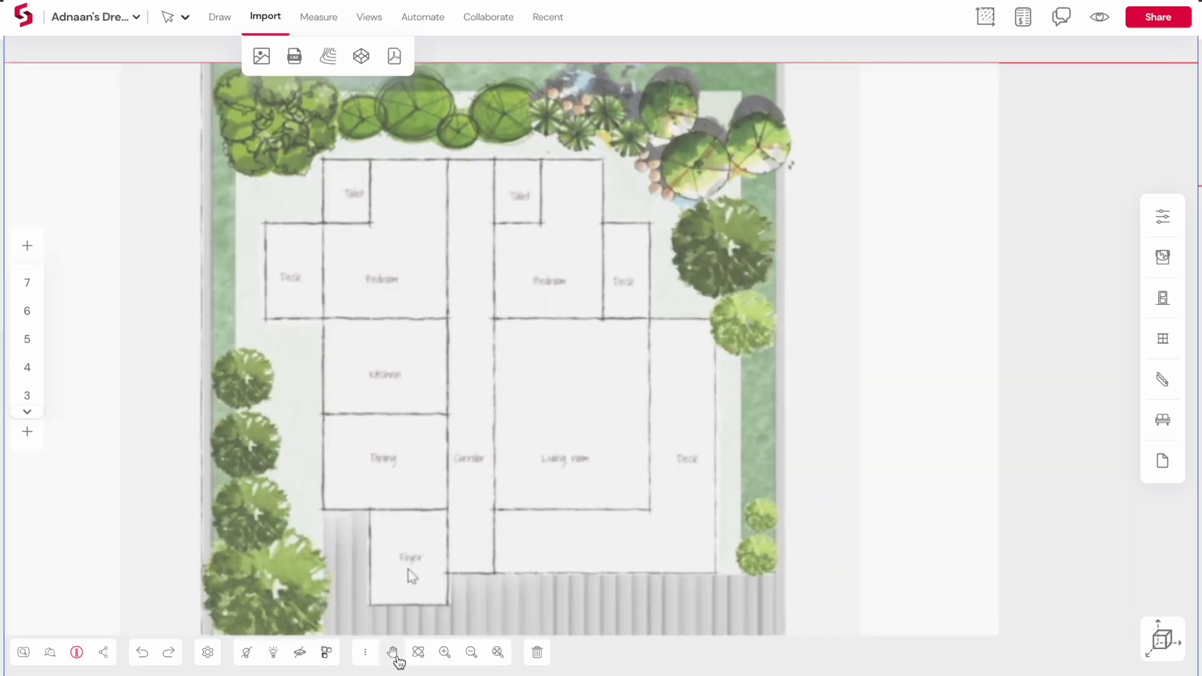
left_click(392, 653)
scroll(491, 448, "down", 5)
left_click_drag(491, 446, 522, 400)
scroll(511, 417, "up", 2)
scroll(522, 400, "up", 2)
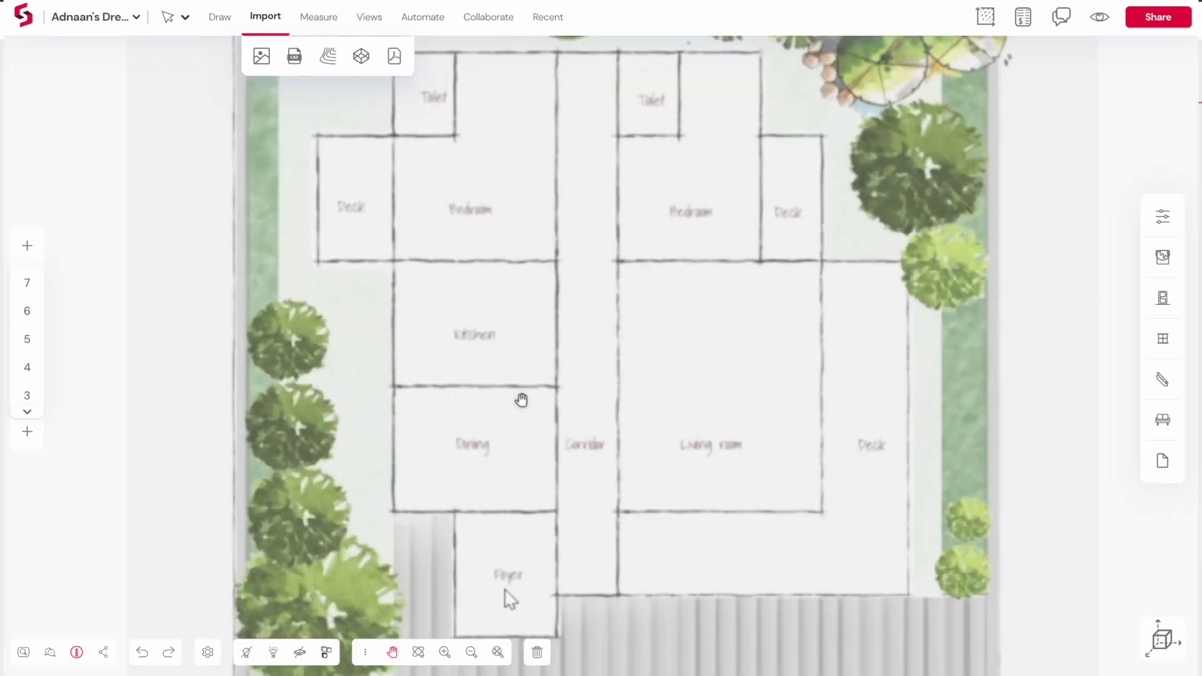
scroll(522, 399, "down", 2)
scroll(522, 399, "up", 1)
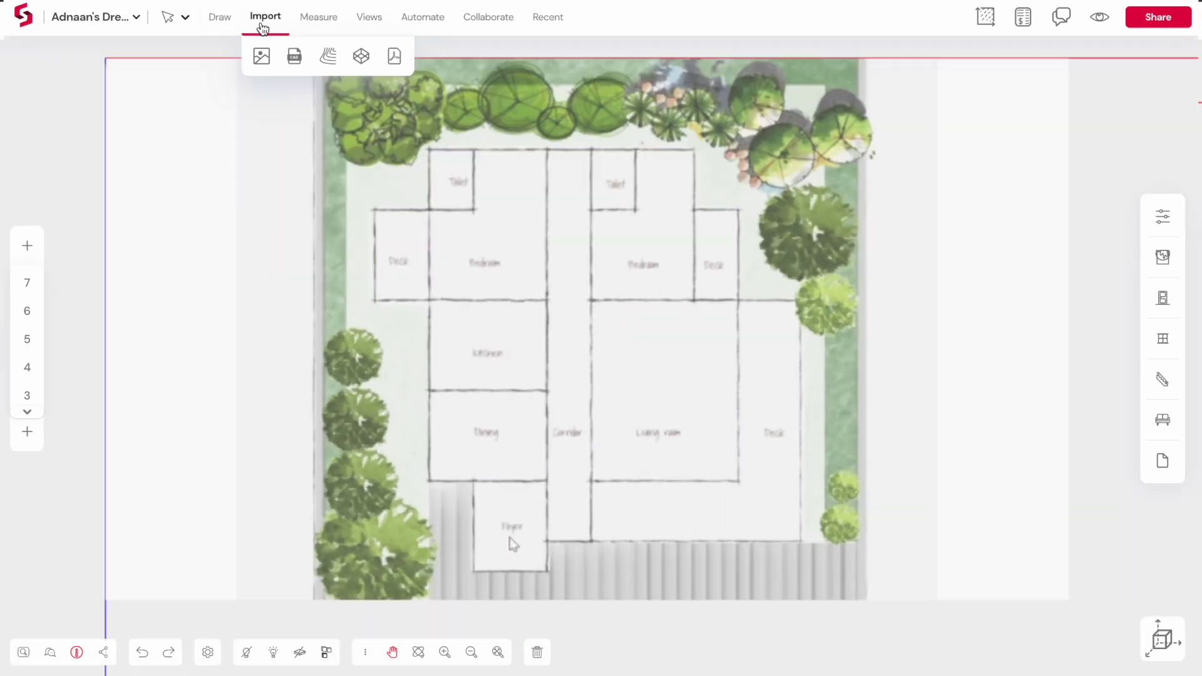
Detect Kitchen, Corridor, Living room, Foyer, Deck and Toilet from the image, then view in 3D
left_click(444, 25)
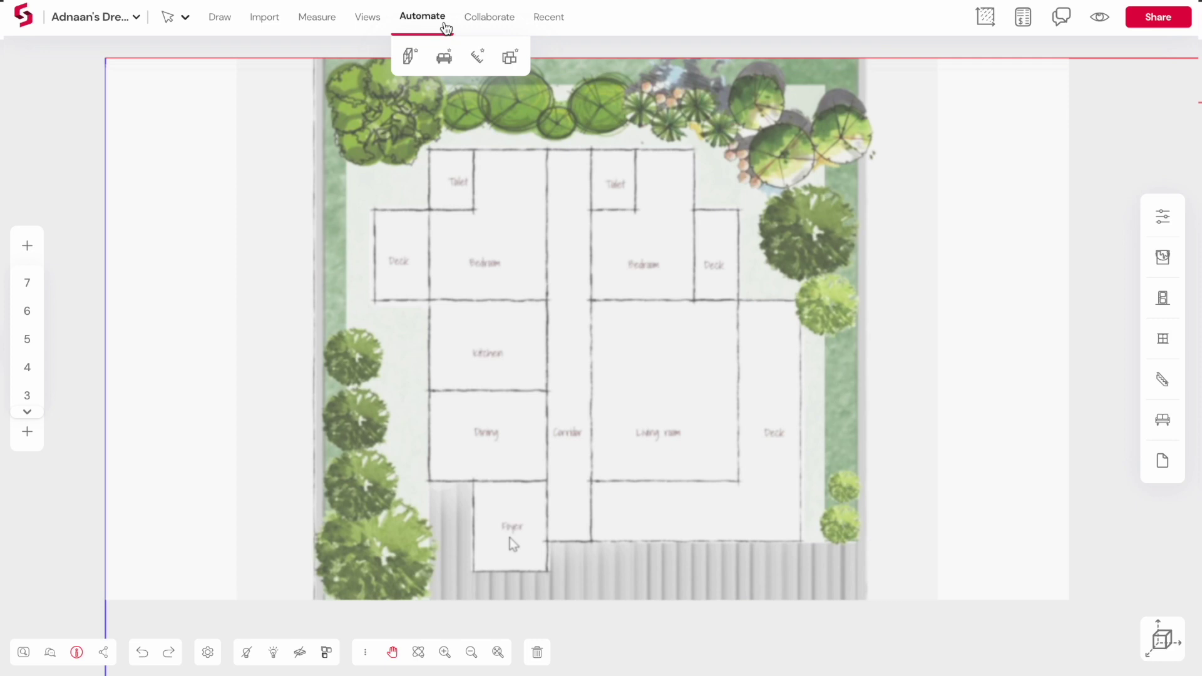
left_click(511, 59)
left_click(510, 57)
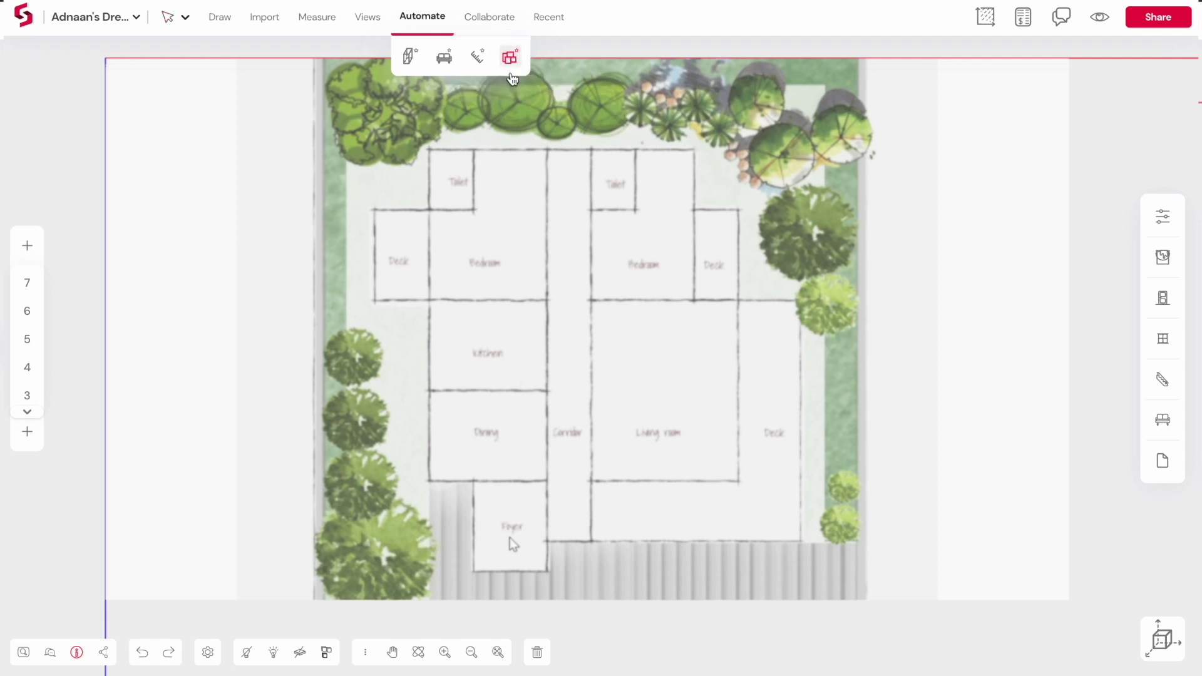
left_click(486, 338)
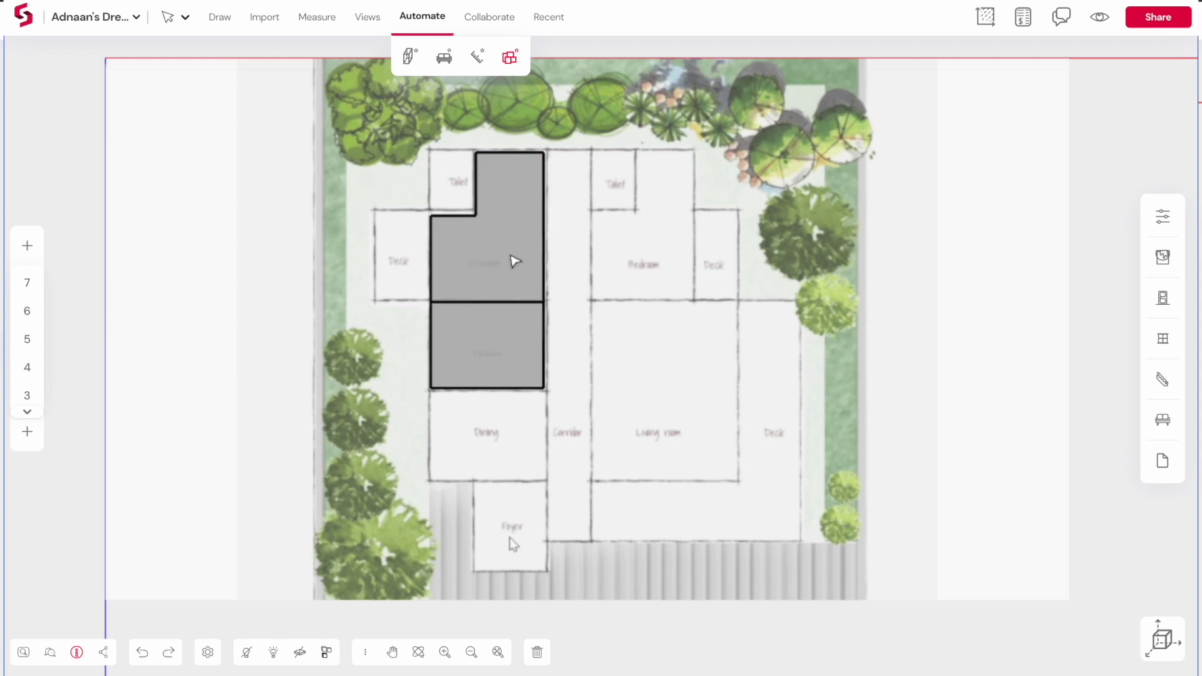
left_click(560, 255)
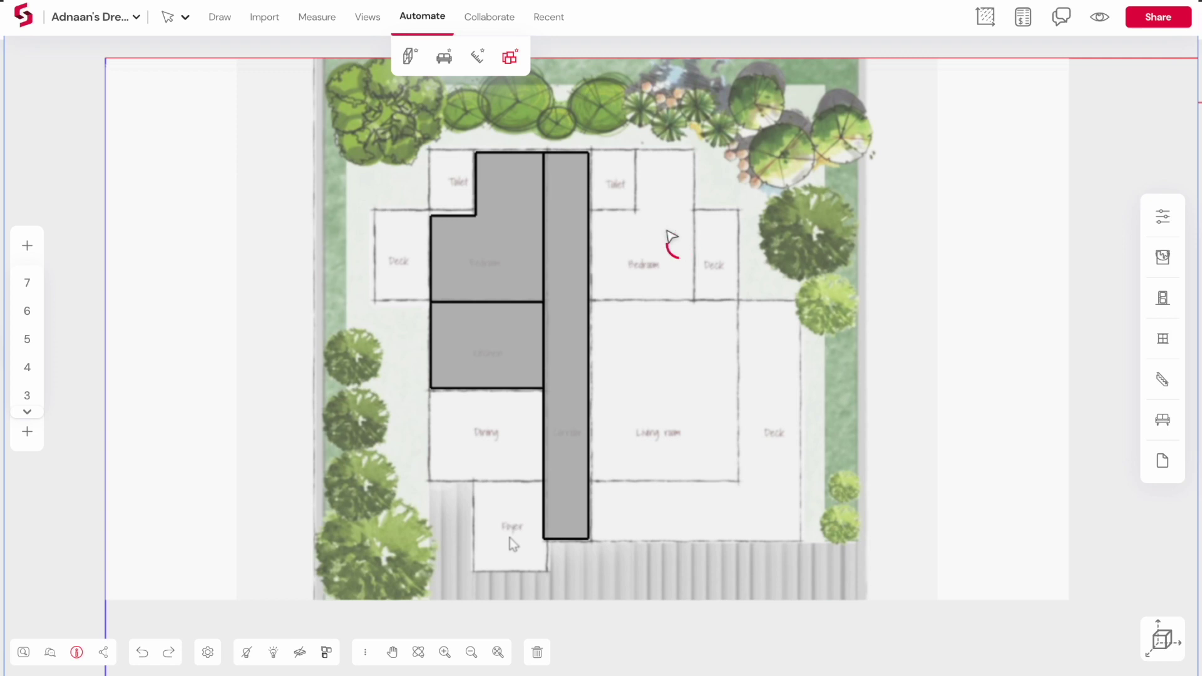
left_click(660, 402)
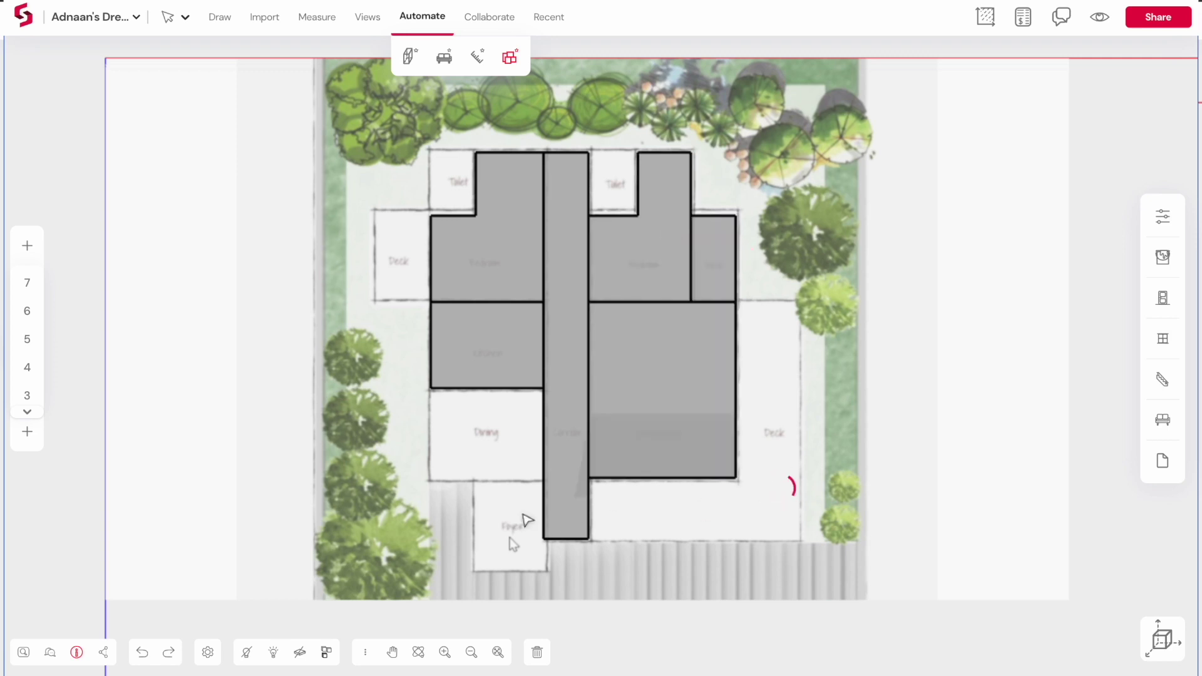
left_click(505, 515)
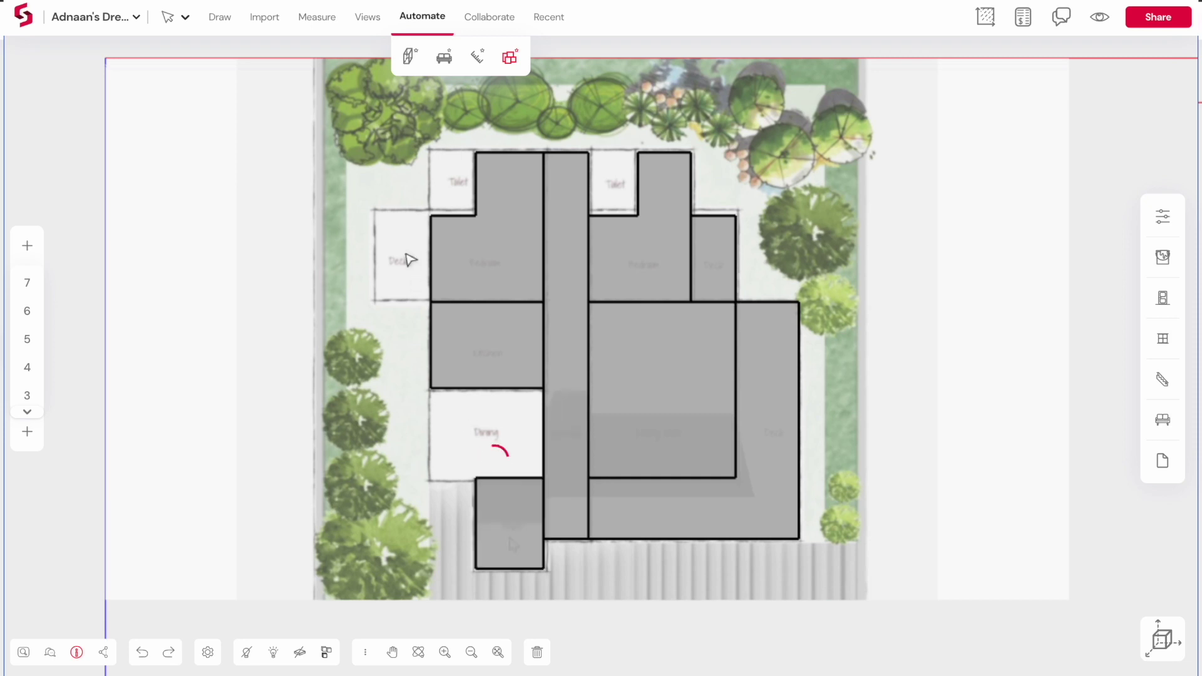
left_click(404, 252)
left_click(451, 181)
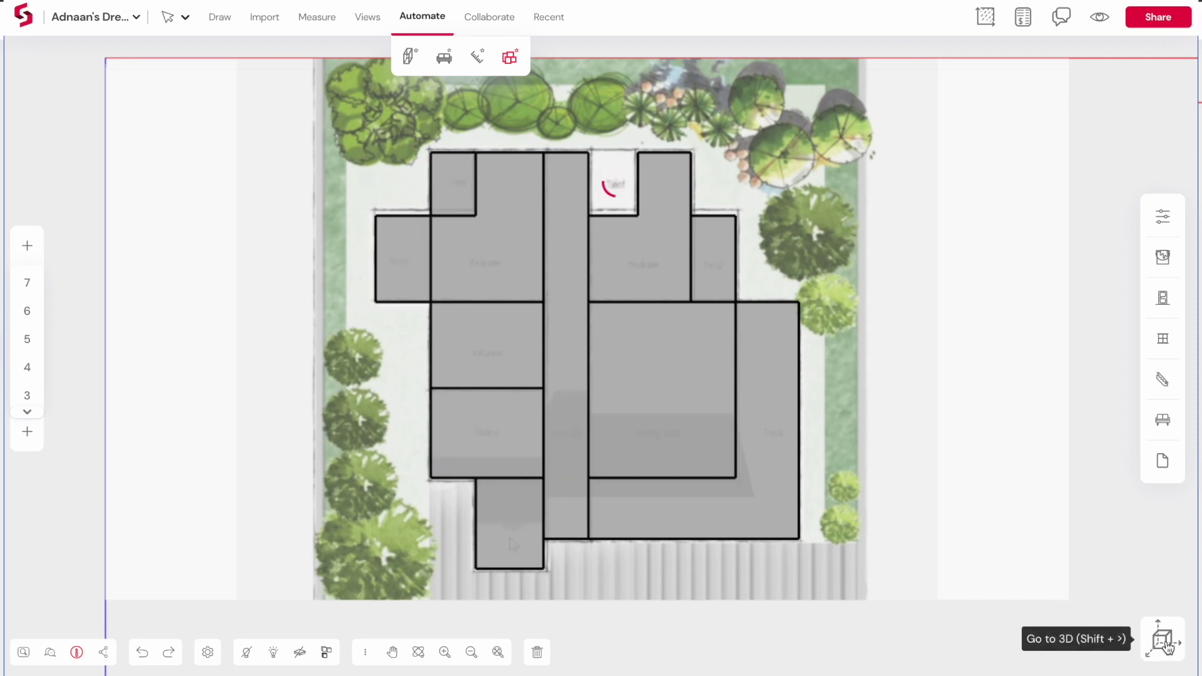
left_click(1163, 640)
Pull the central face, central strip (by 2000) and left face of the massing upward
scroll(718, 384, "up", 5)
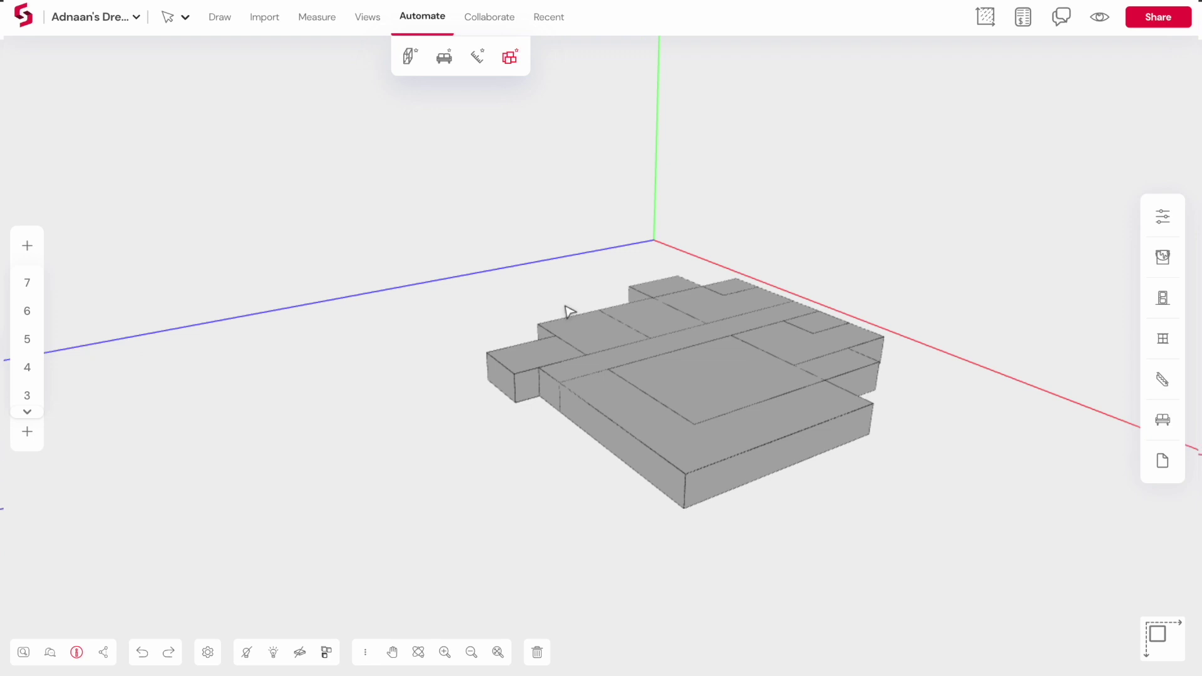
middle_click_drag(569, 312, 1008, 464)
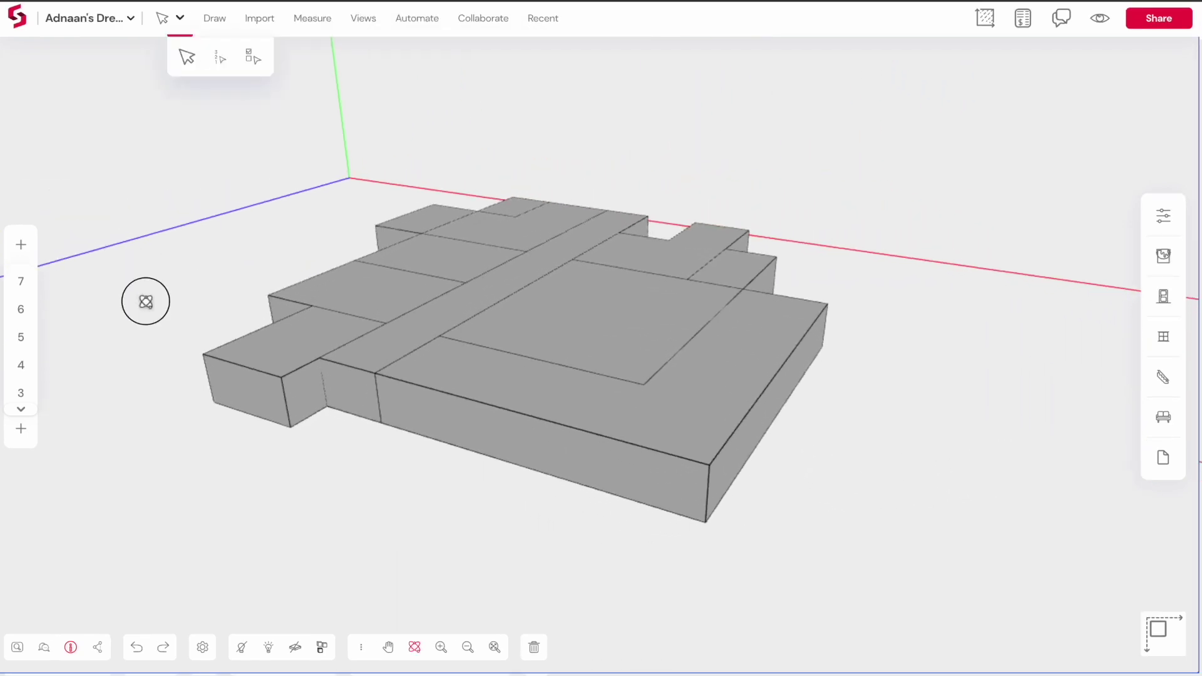
middle_click_drag(147, 302, 733, 368)
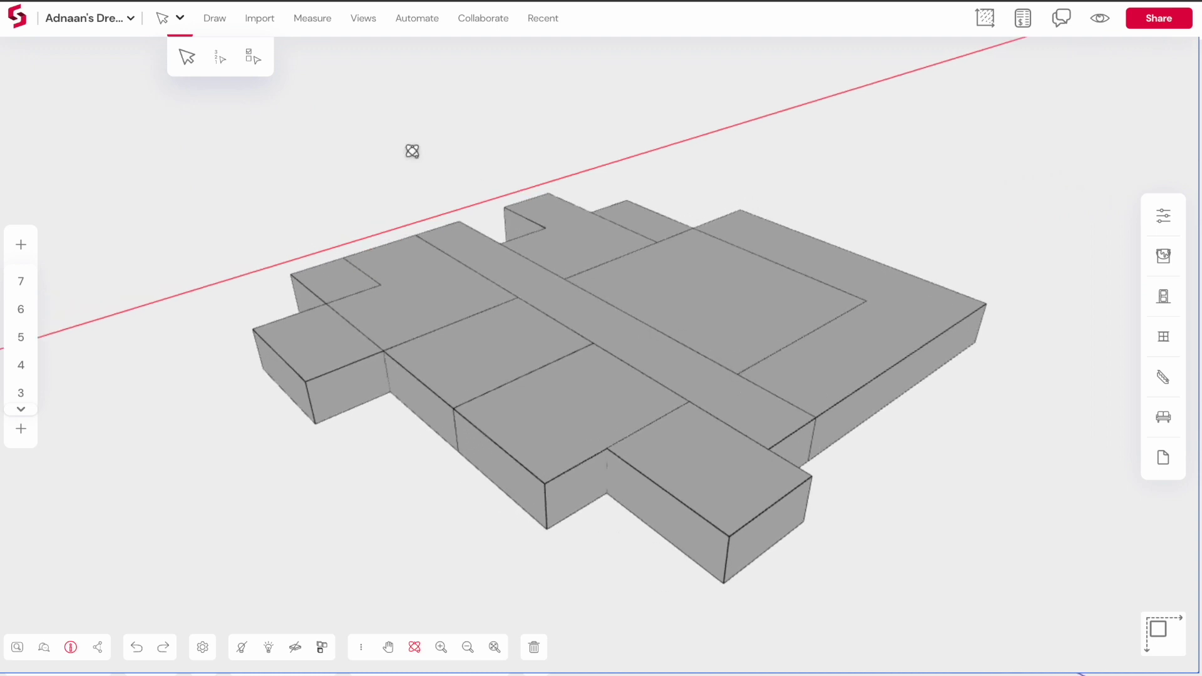
left_click(216, 20)
left_click(316, 61)
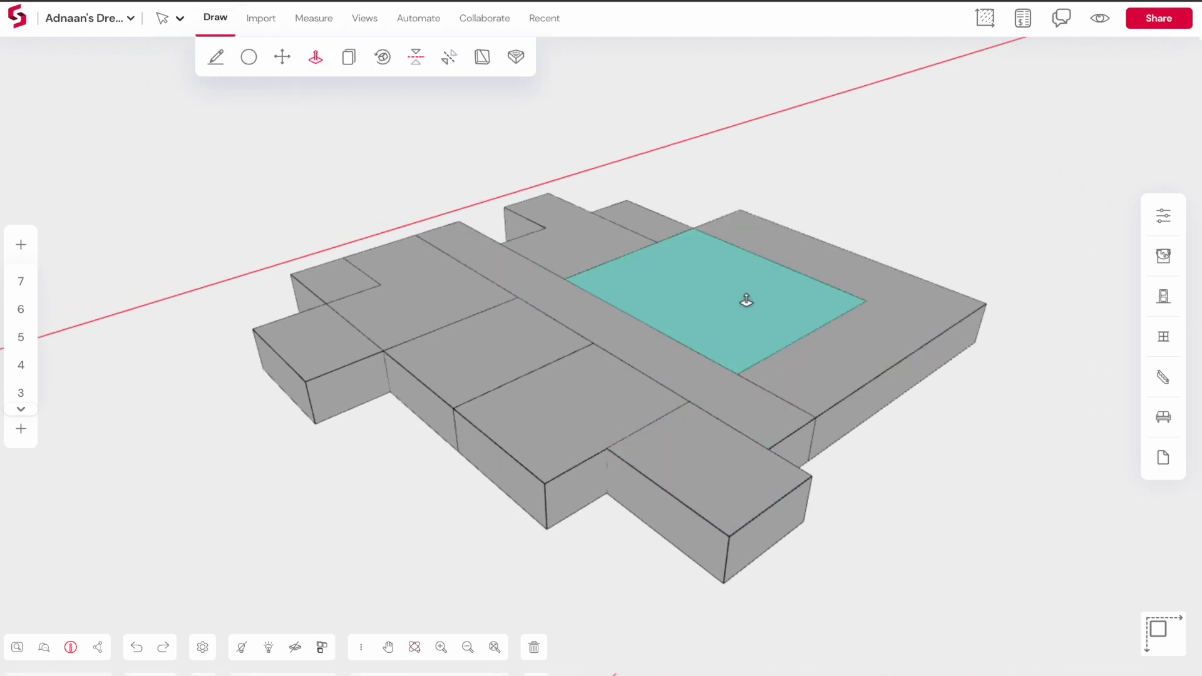
left_click_drag(746, 301, 760, 207)
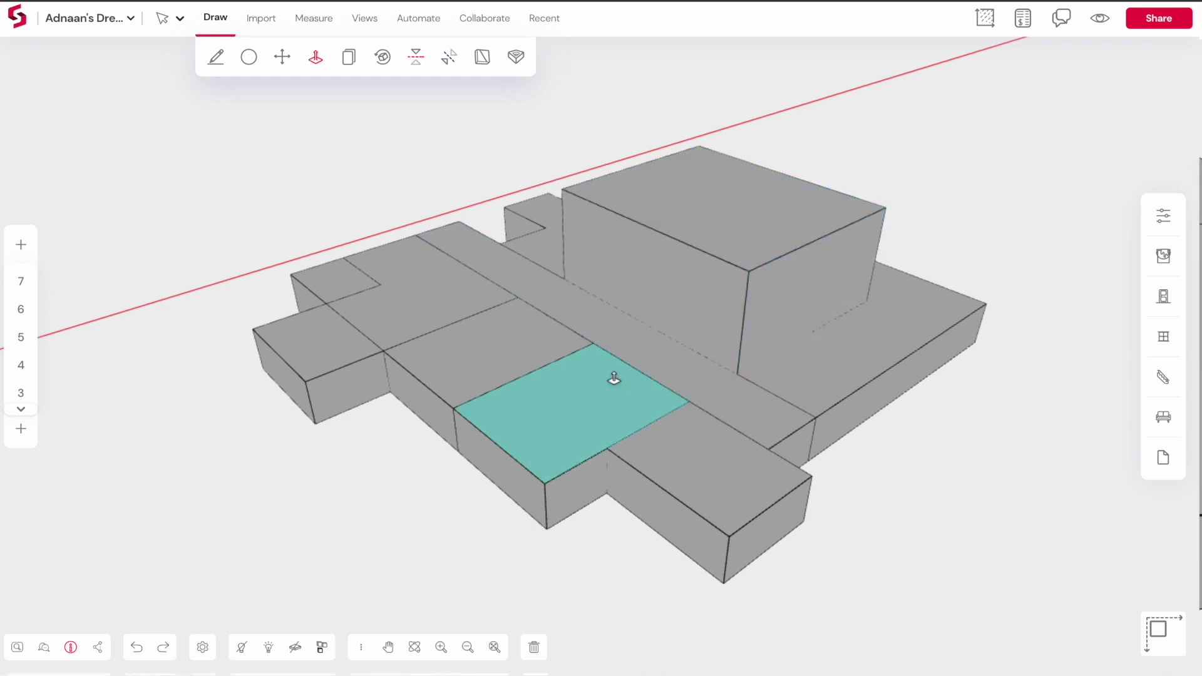
left_click_drag(601, 314, 609, 295)
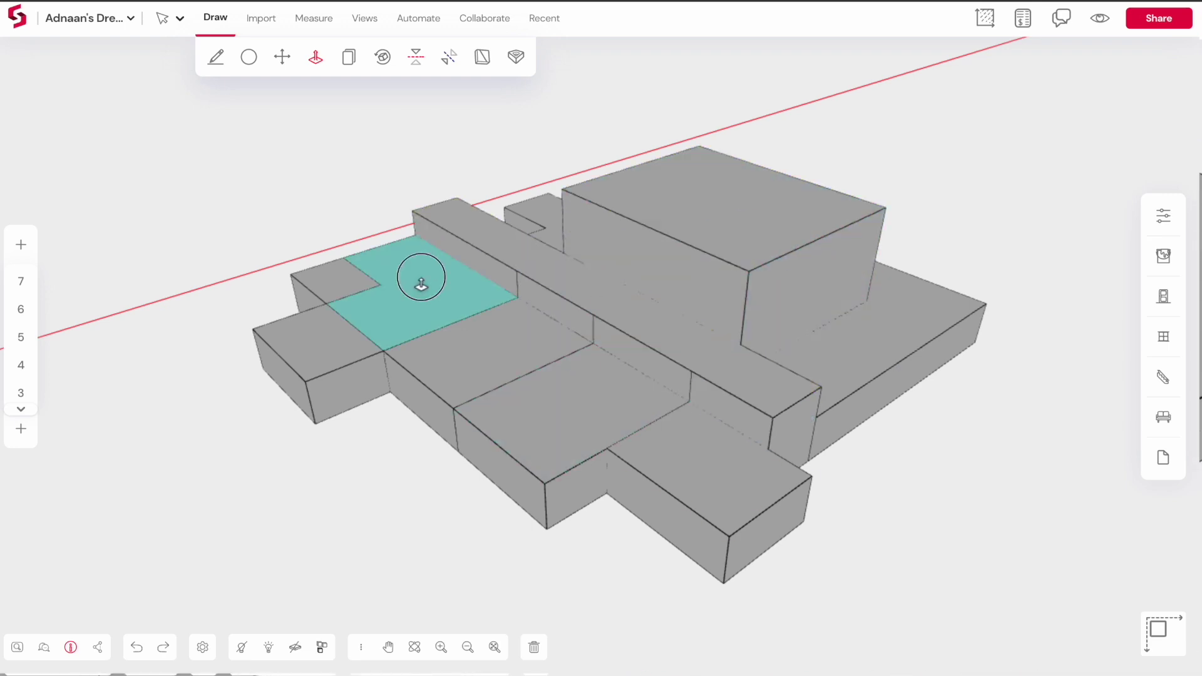
left_click_drag(421, 283, 413, 314)
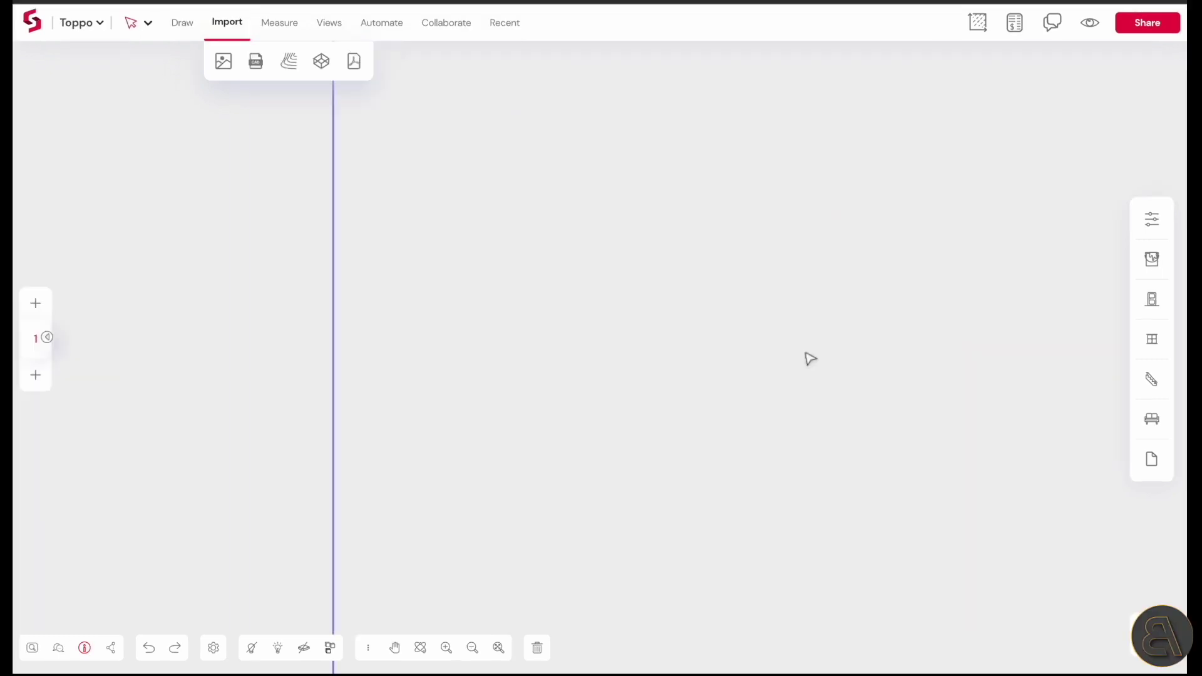
Search for 'manhattan' in the topography loader and frame the Upper East Side
scroll(808, 357, "down", 5)
scroll(823, 252, "up", 5)
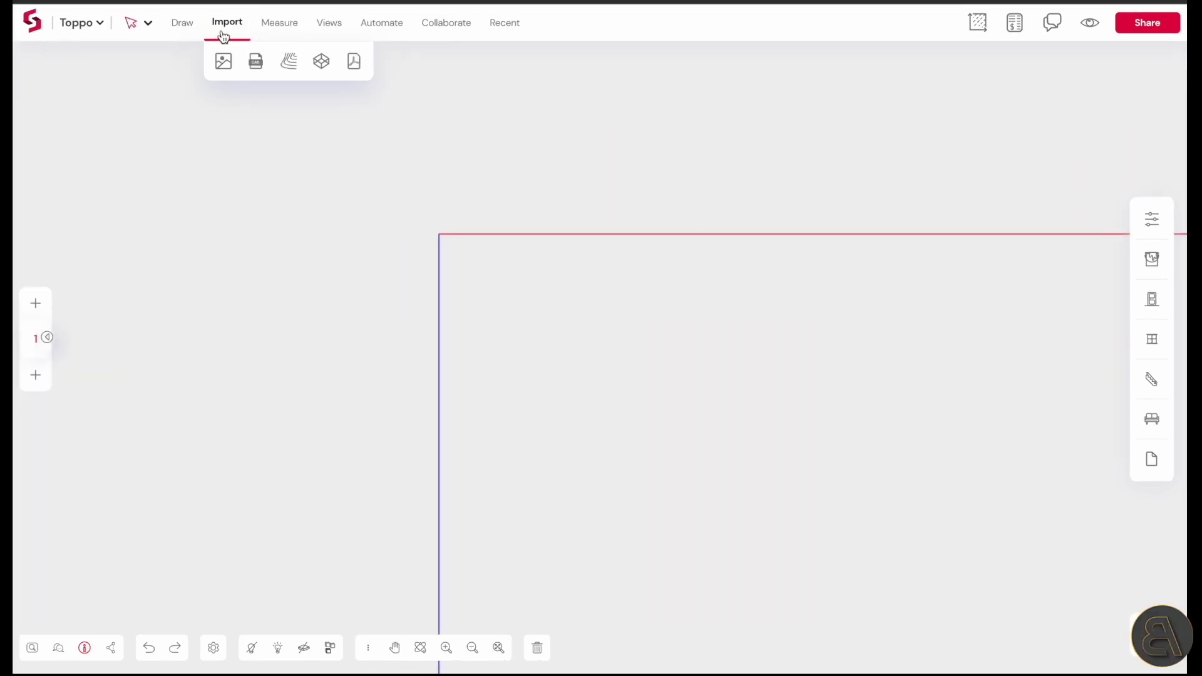
left_click(289, 62)
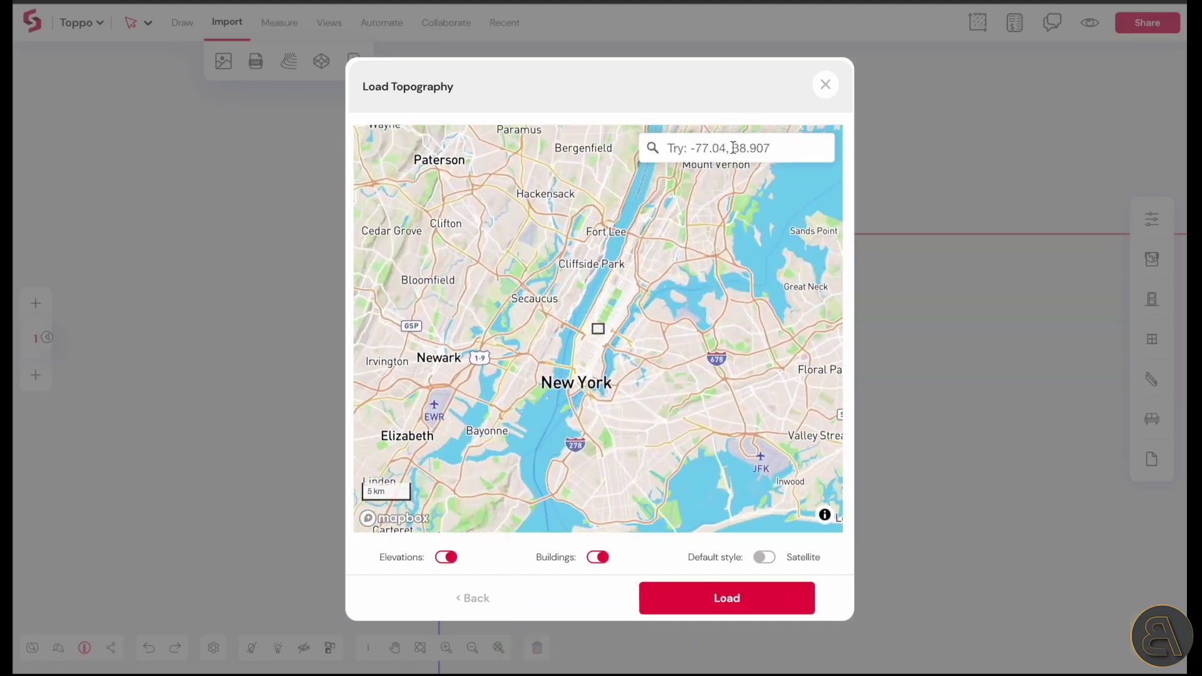
left_click(730, 151)
type("manhatta")
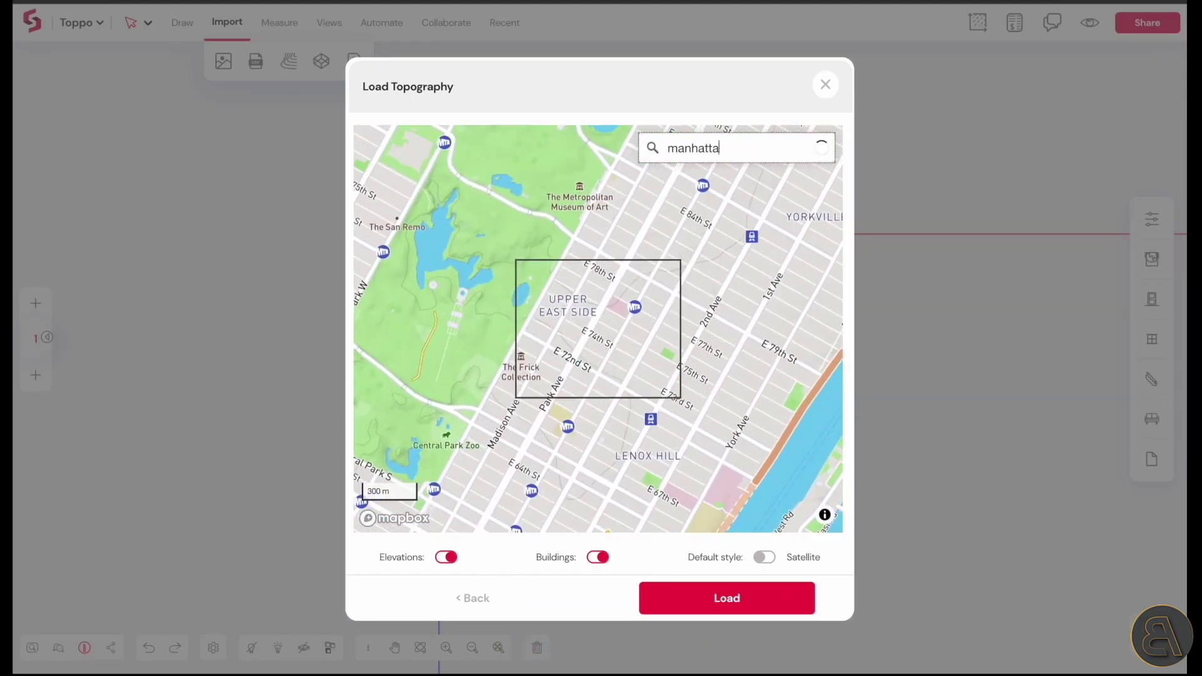
type("n")
left_click(715, 180)
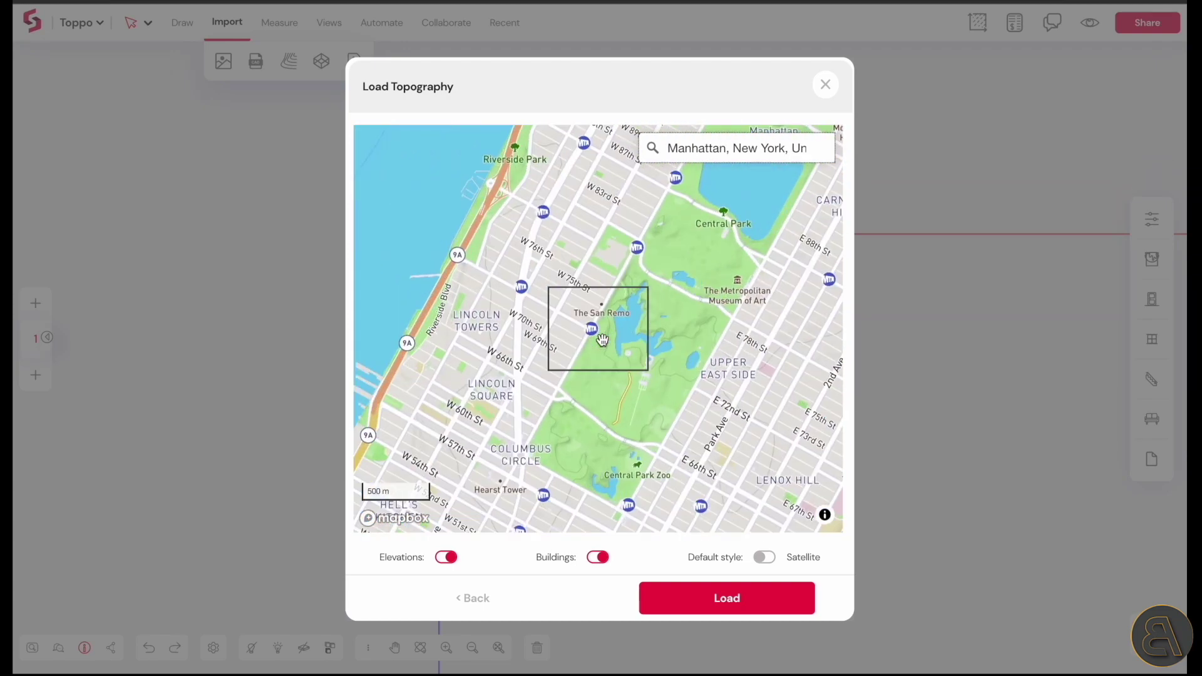
left_click_drag(695, 386, 544, 340)
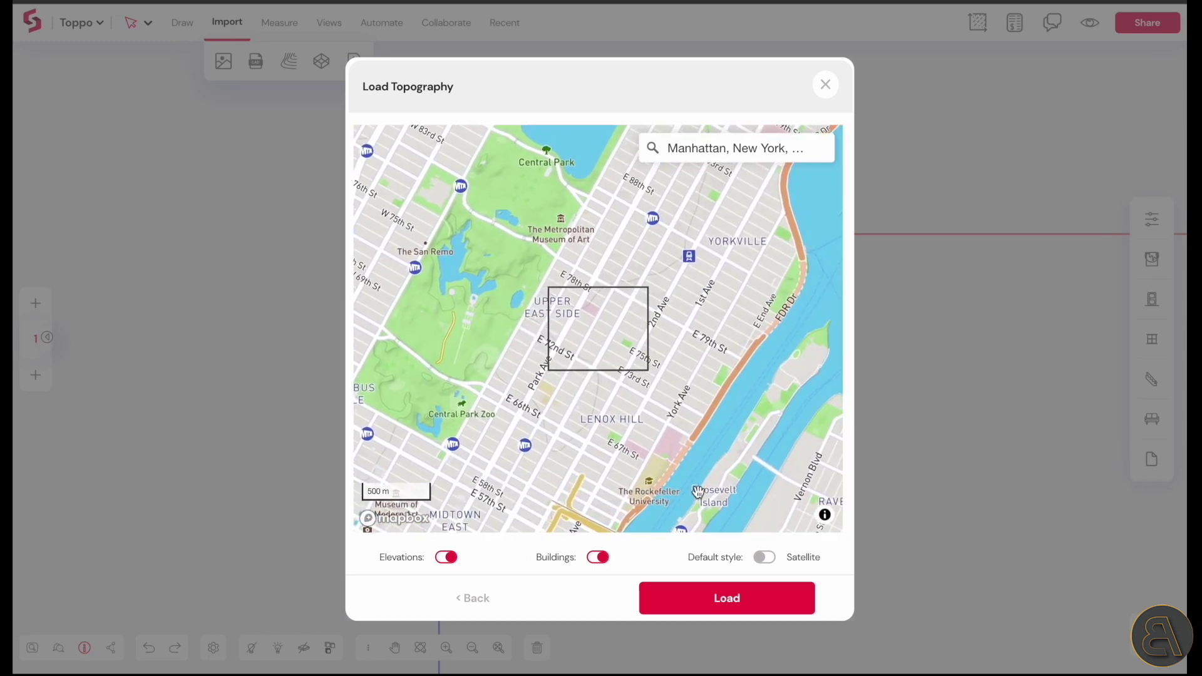
Include buildings and load the selected Upper East Side site area
left_click(598, 558)
left_click(442, 558)
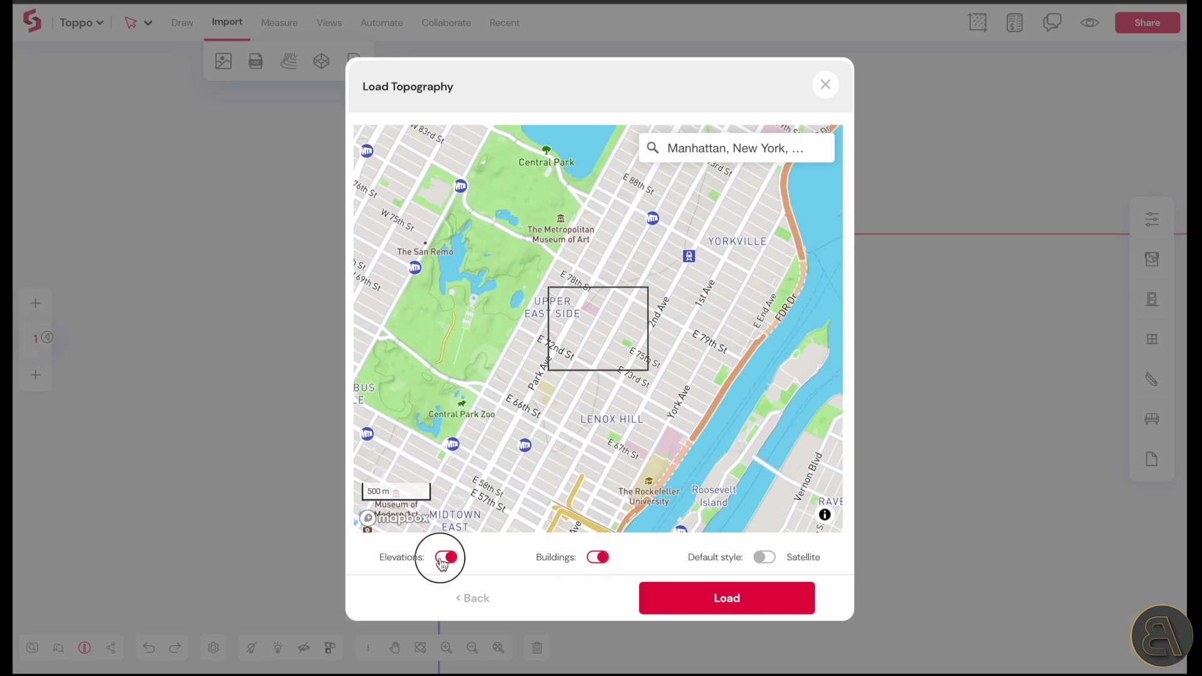
left_click(745, 602)
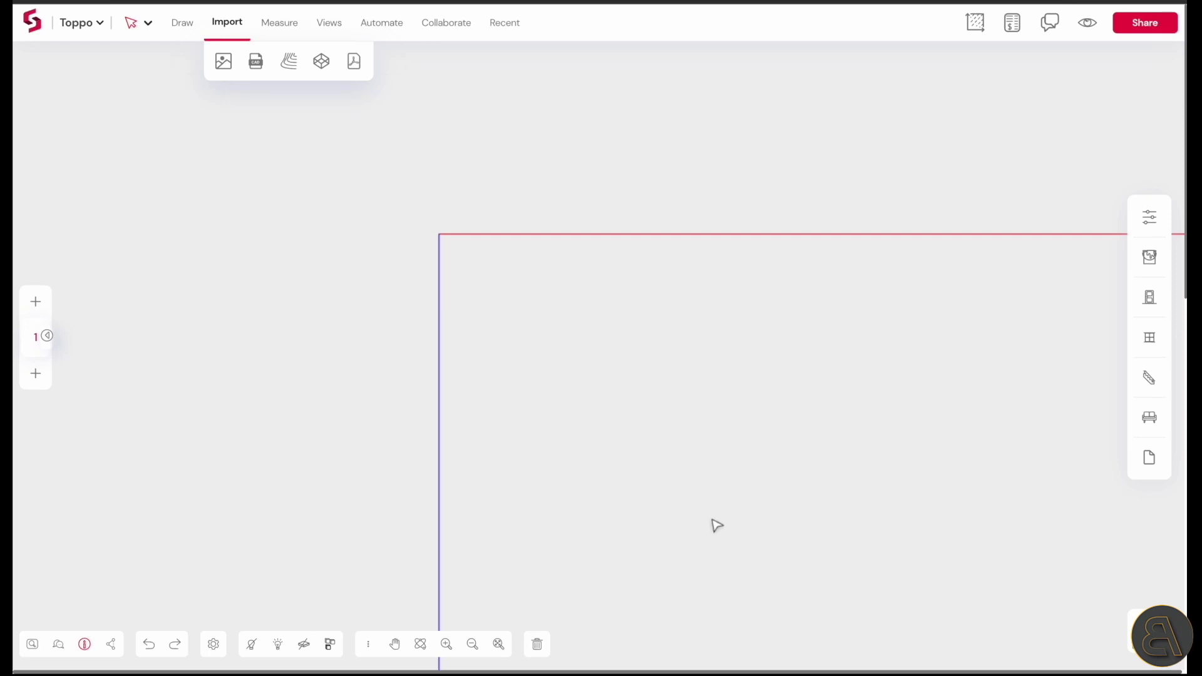
Adjust the site area extent and orbit to an oblique view over Park Ave
left_click_drag(539, 295, 618, 384)
left_click_drag(636, 248, 517, 181)
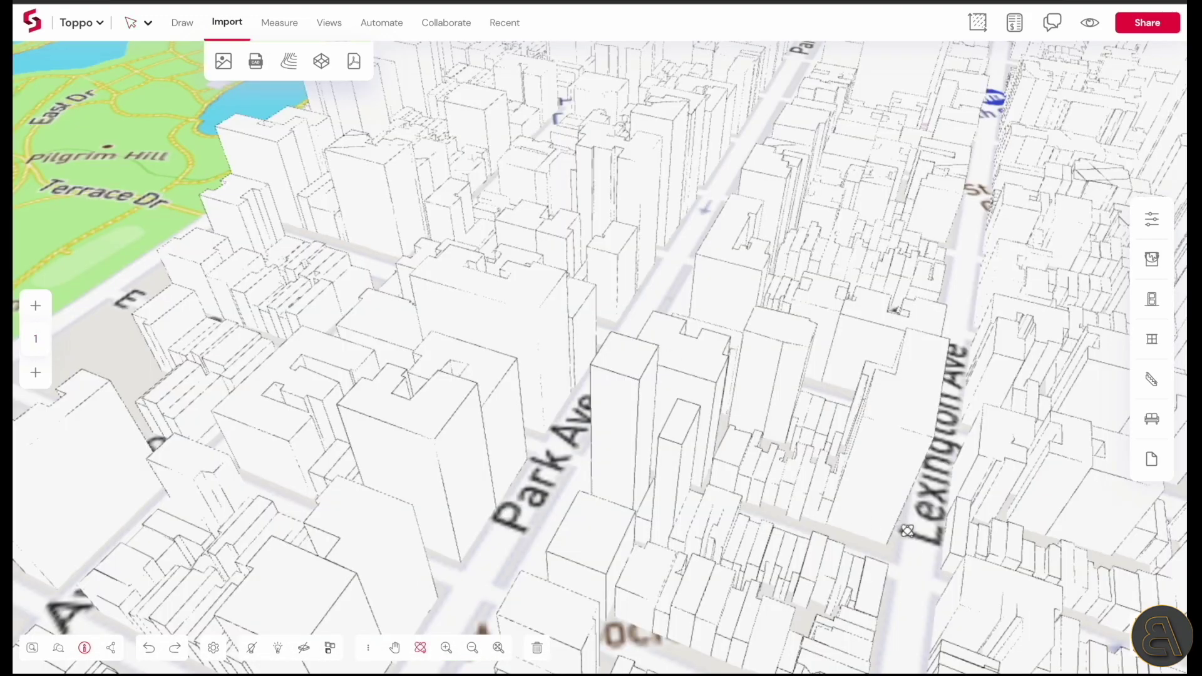
left_click_drag(901, 529, 488, 382)
left_click_drag(872, 401, 612, 402)
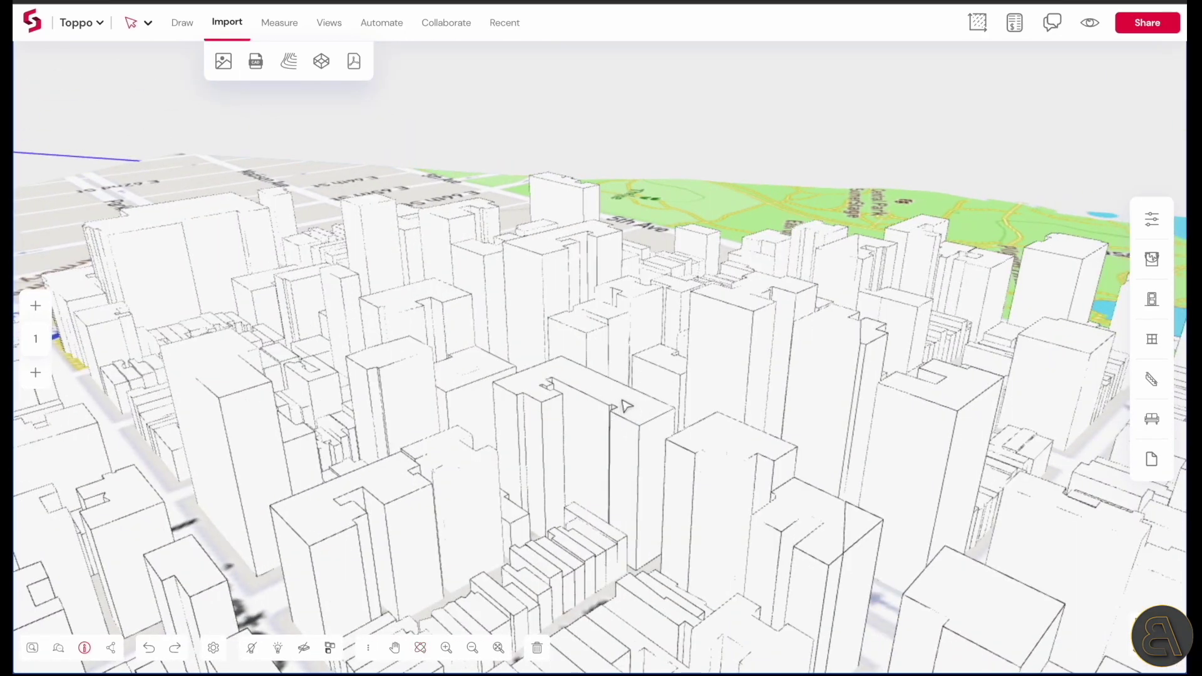
left_click(623, 403)
Pan and zoom around the imported Upper East Side city model
scroll(656, 477, "down", 10)
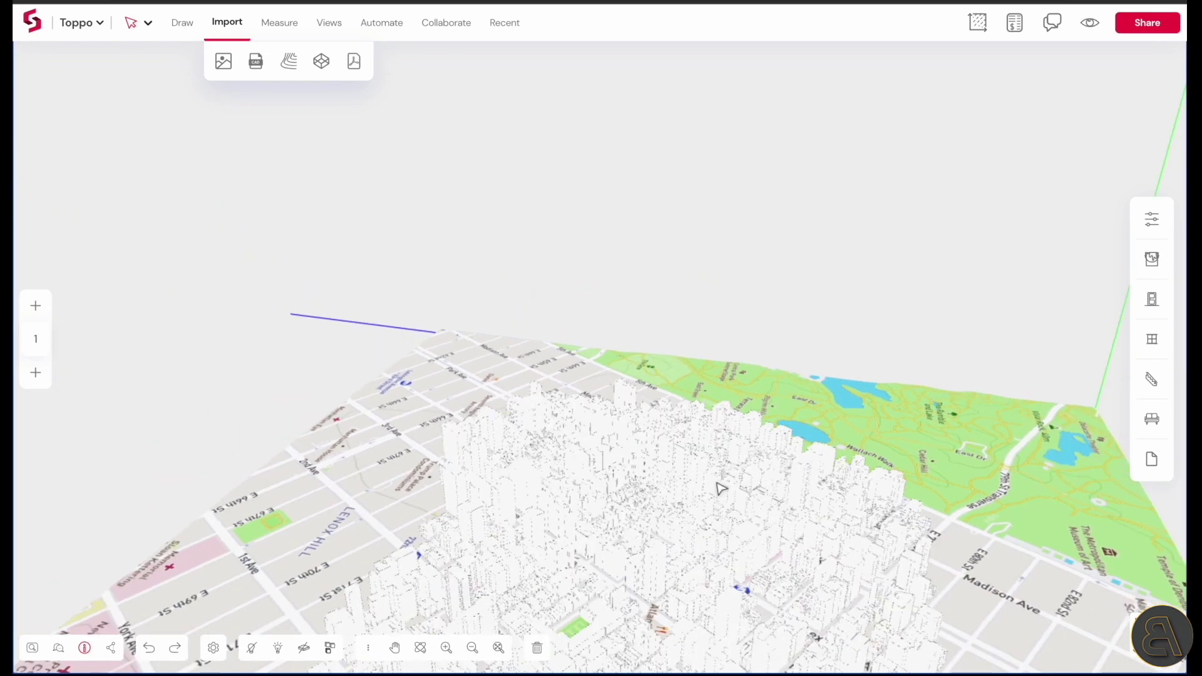
left_click(394, 648)
left_click_drag(579, 526, 572, 185)
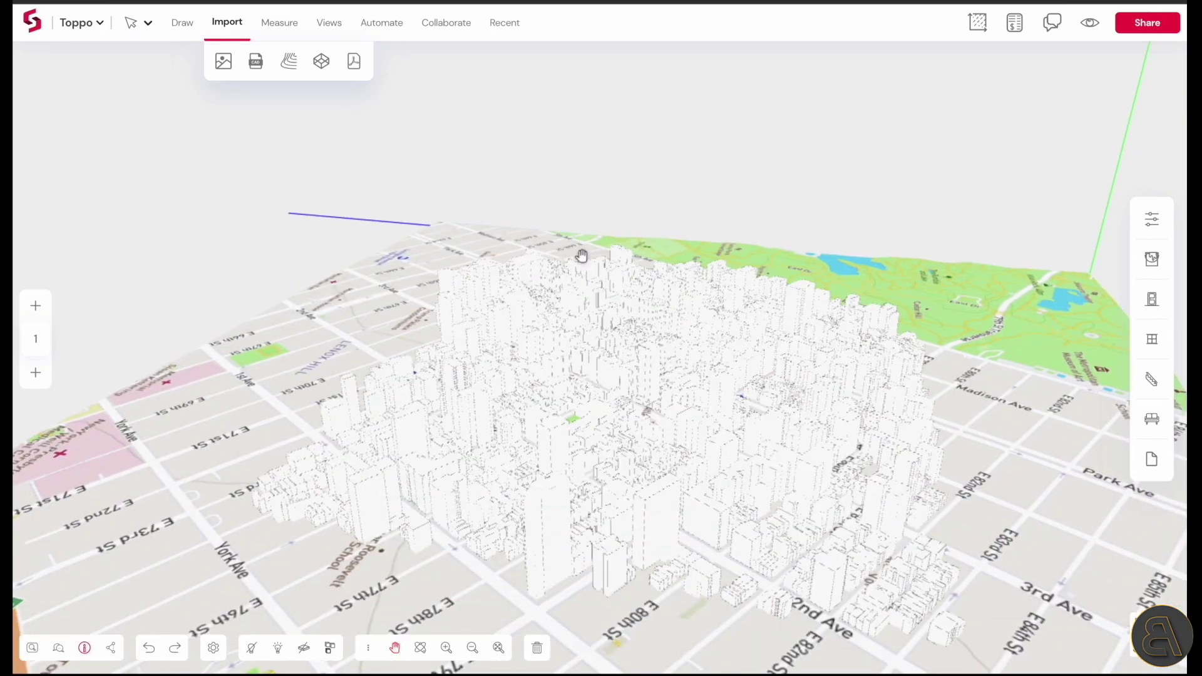
scroll(622, 351, "up", 5)
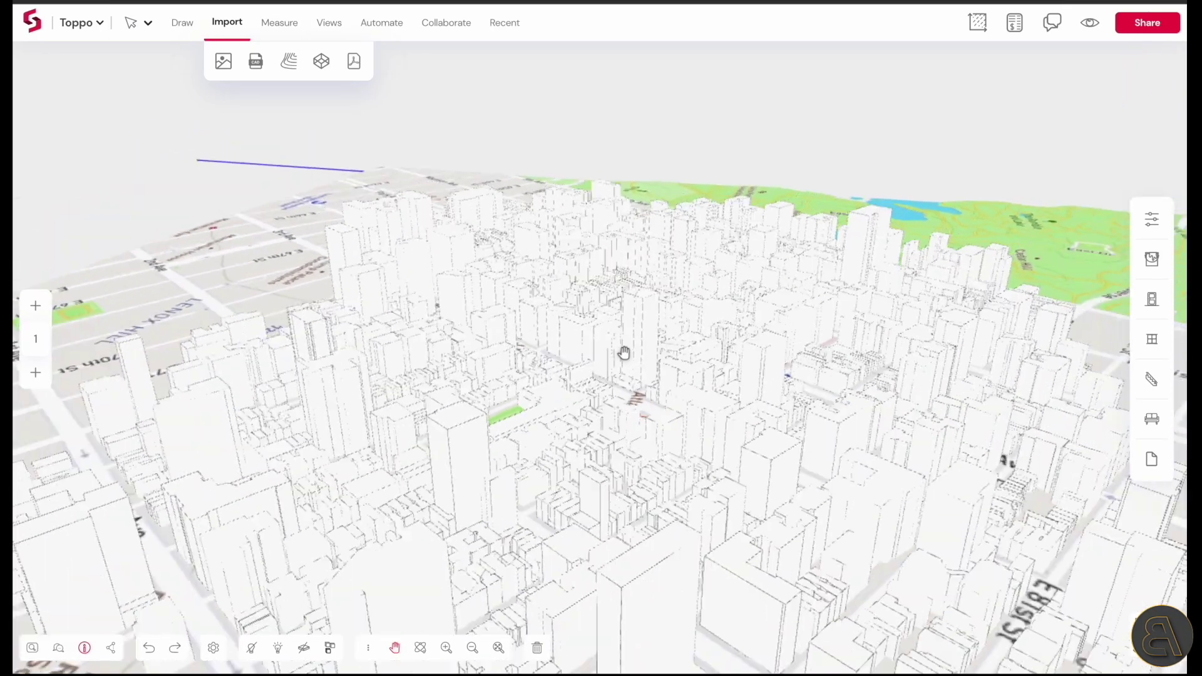
scroll(623, 352, "down", 3)
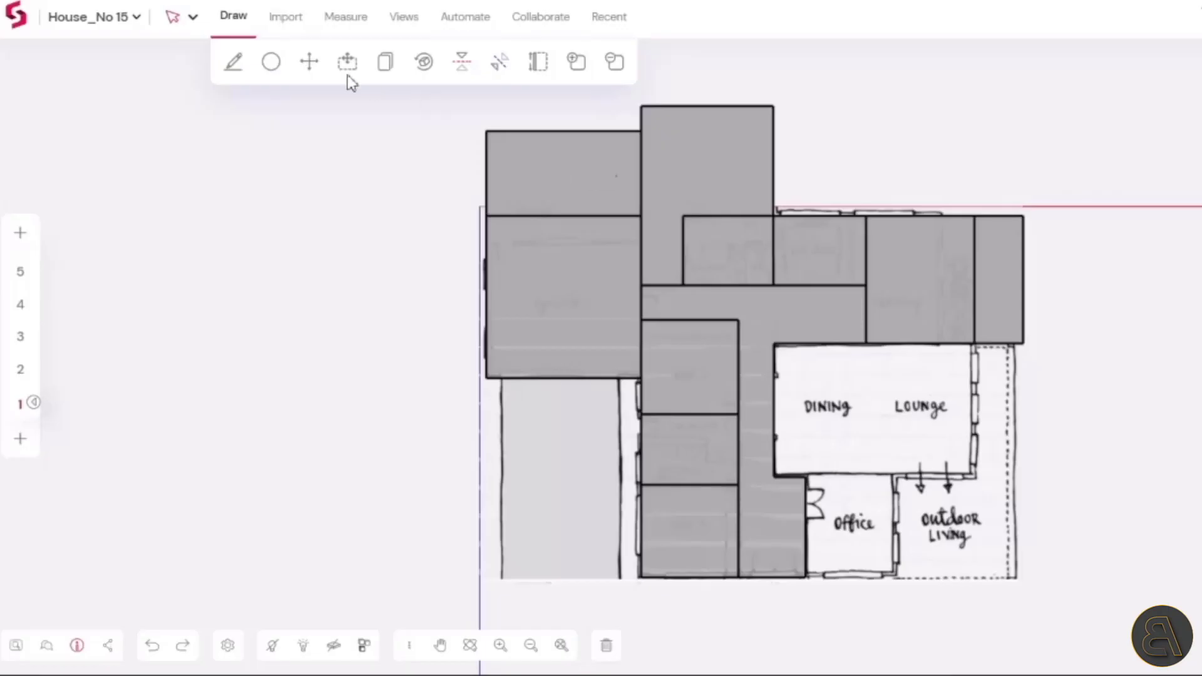
Trace a room outline over the dining and lounge area with the Pencil tool
left_click(234, 60)
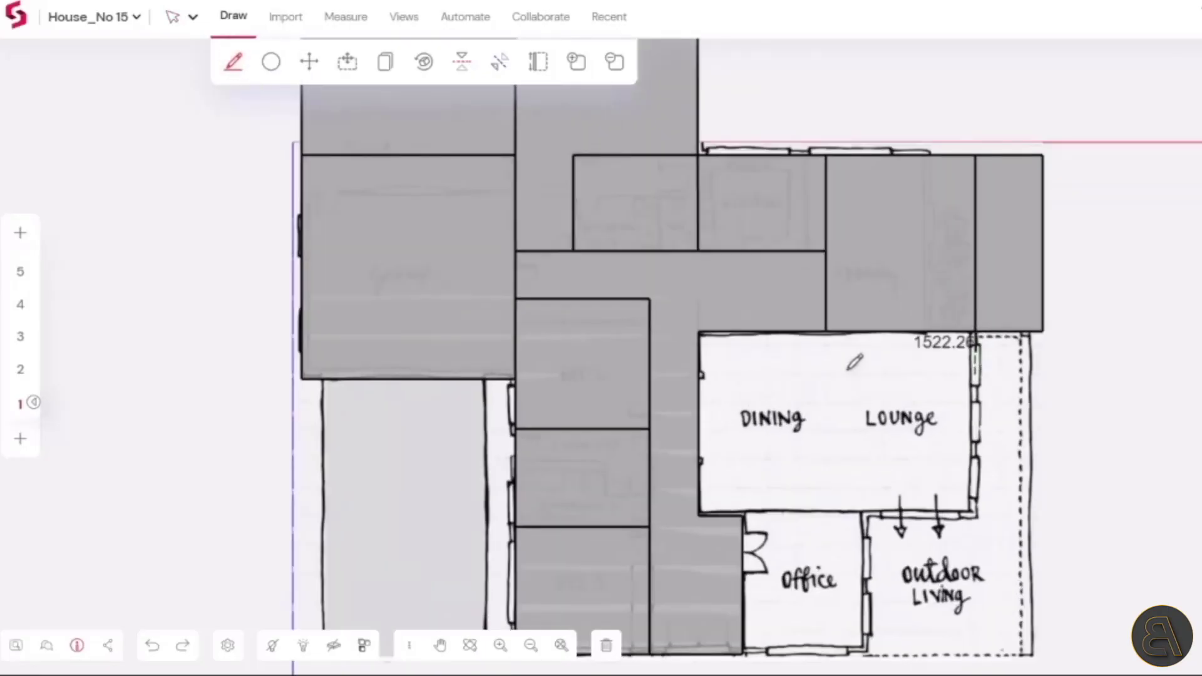
left_click(700, 334)
left_click(893, 333)
left_click(892, 492)
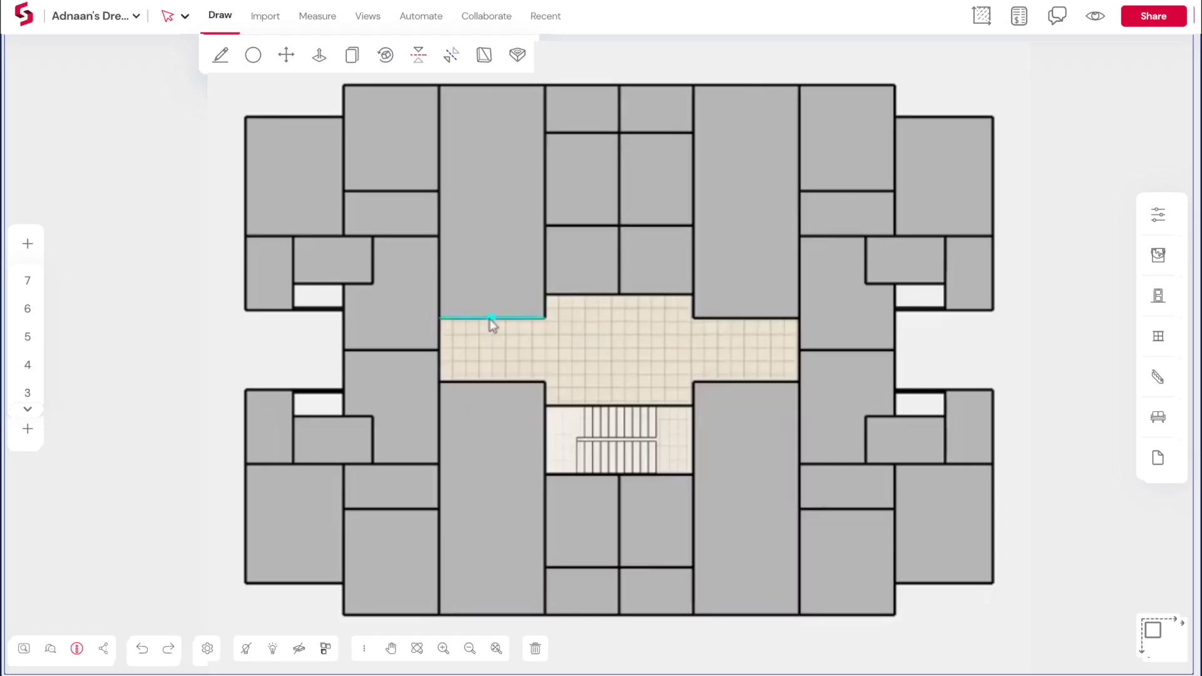
Resize the central corridor and neighbouring mirrored rooms, deepening the facade panel to 2900
left_click_drag(490, 318, 484, 269)
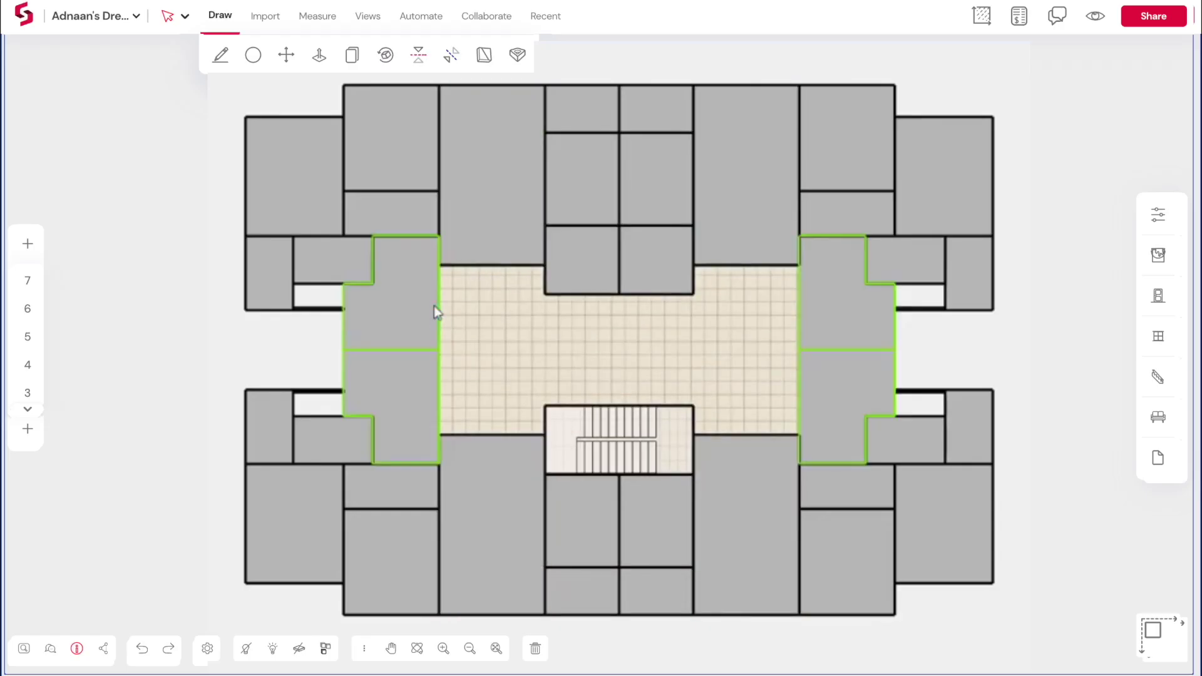
left_click_drag(433, 306, 464, 308)
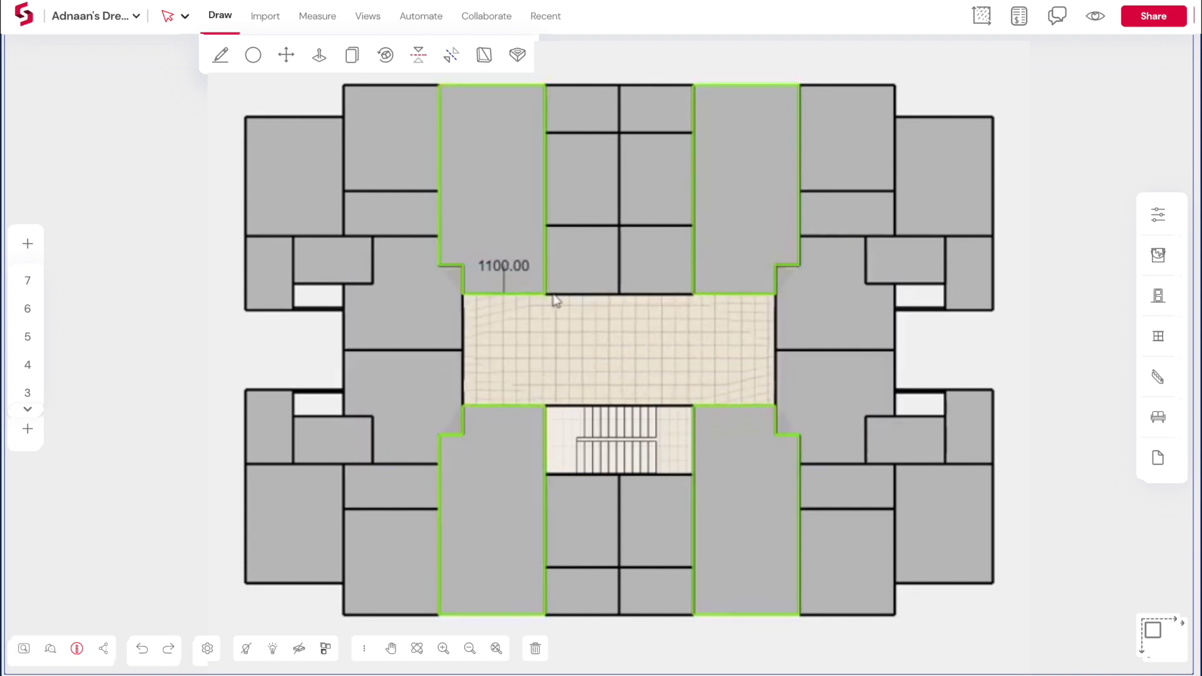
left_click(415, 161)
left_click_drag(416, 161, 462, 268)
left_click_drag(547, 276, 566, 279)
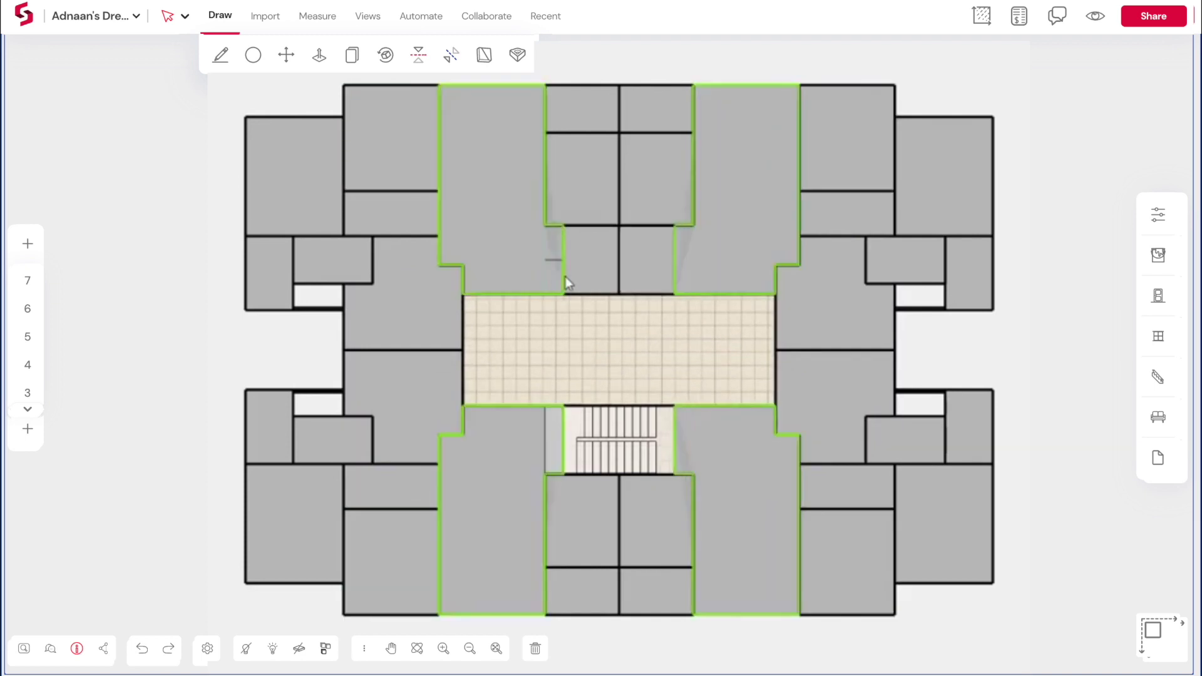
left_click(455, 268)
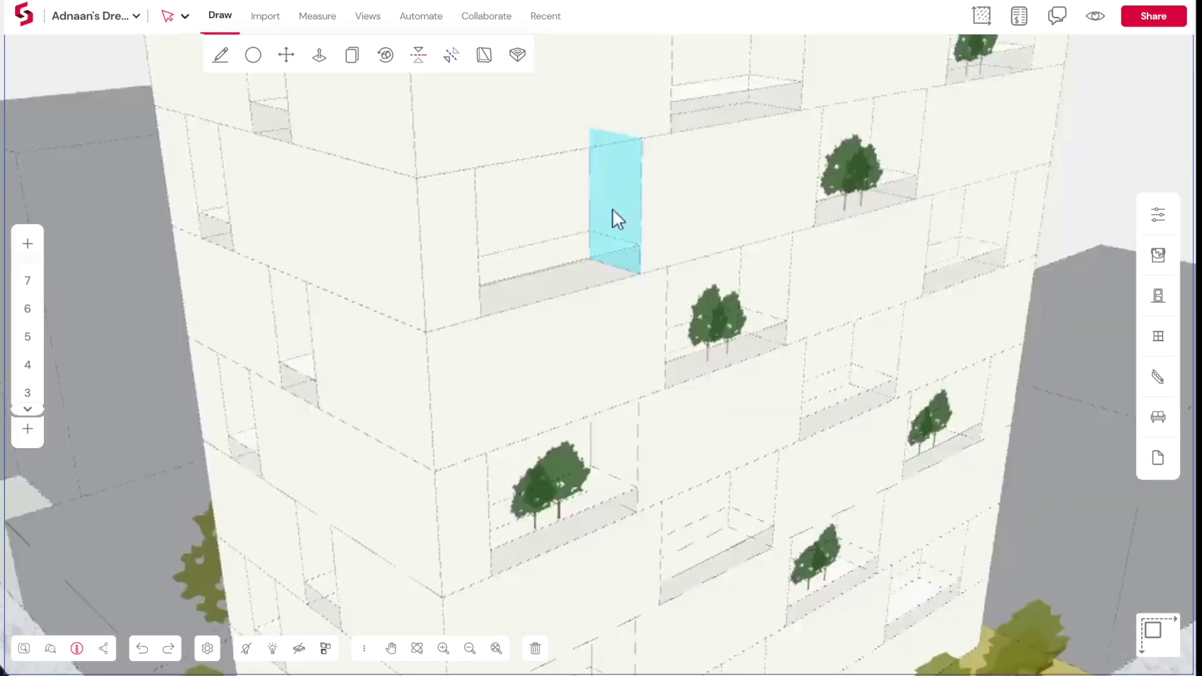
left_click_drag(612, 214, 404, 164)
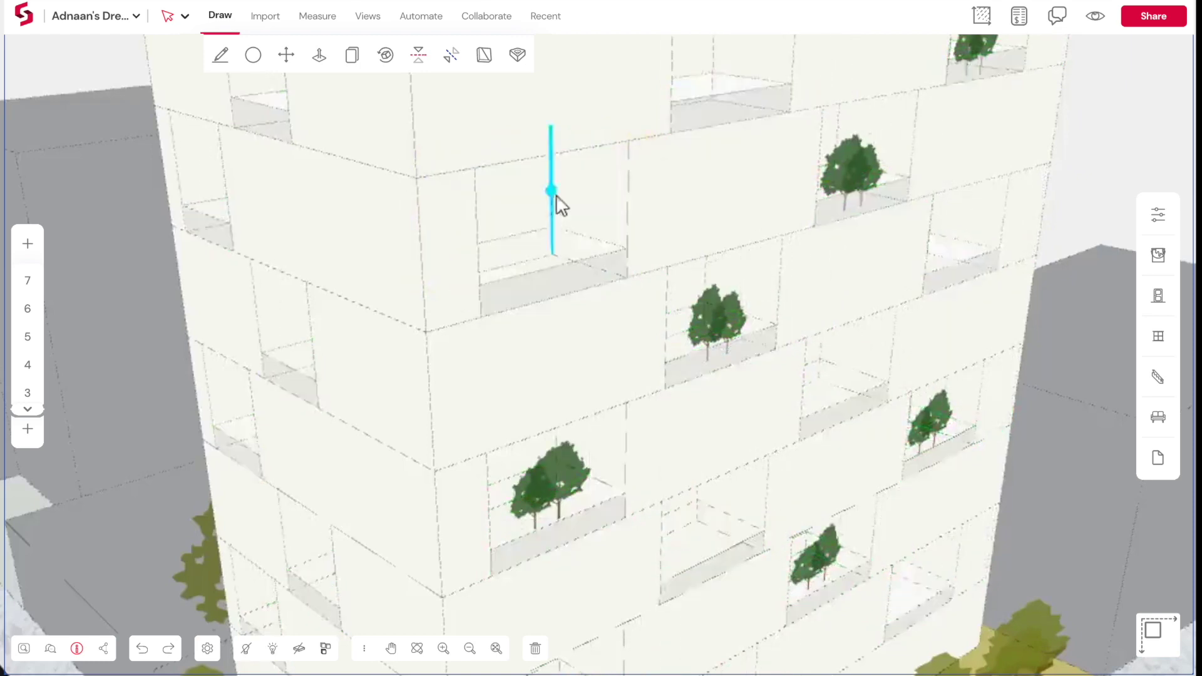
Resize the balcony edge to 1900, stretch the balcony face and extrude the facade panel 2000
left_click_drag(556, 194, 346, 370)
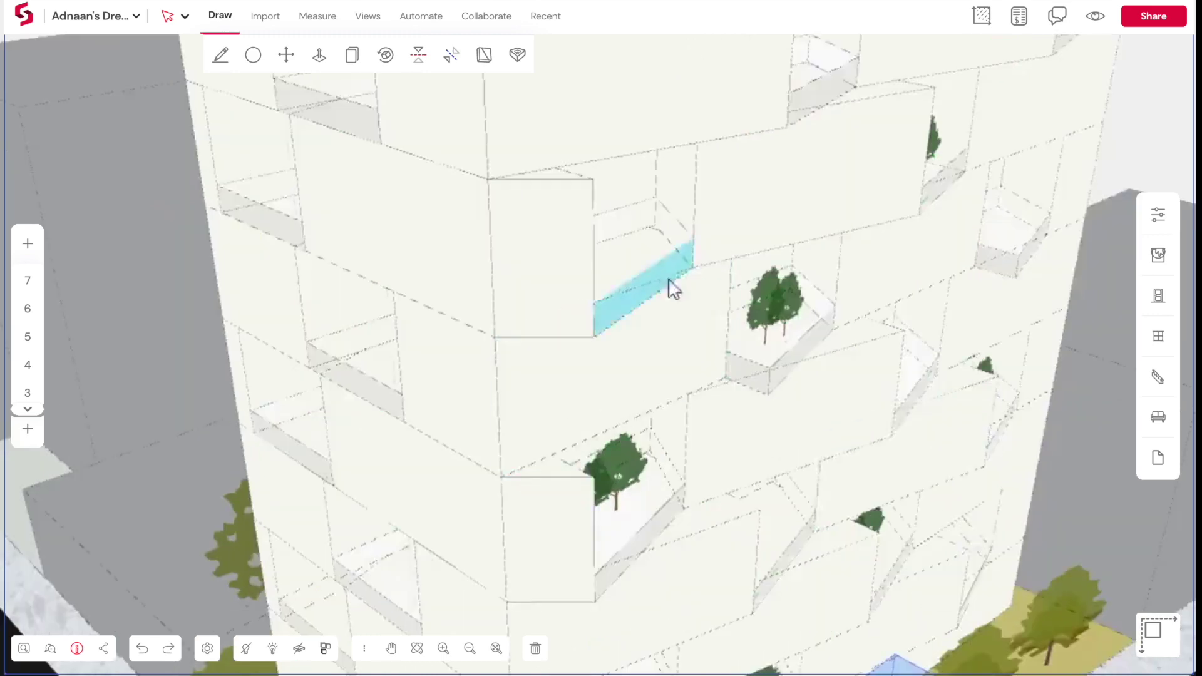
left_click_drag(668, 287, 754, 335)
left_click_drag(623, 196, 692, 271)
type("2000")
key("Return")
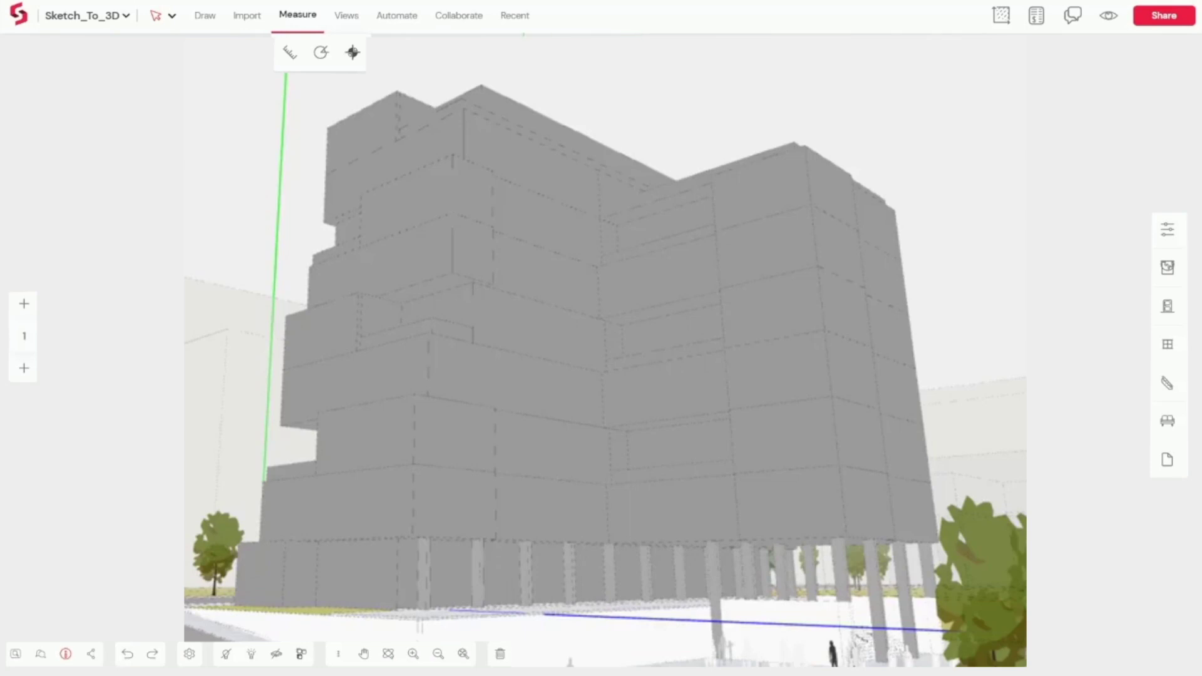
Generate a detailed facade from the massing with the first Automate tool
left_click(394, 22)
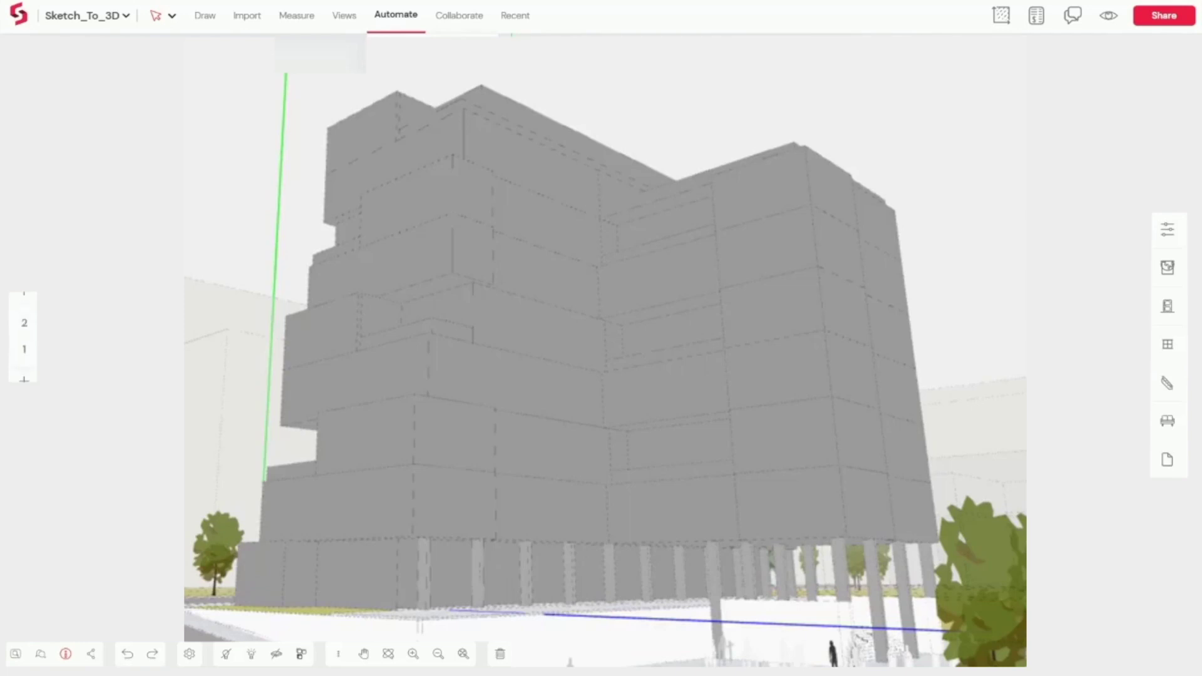
left_click(394, 16)
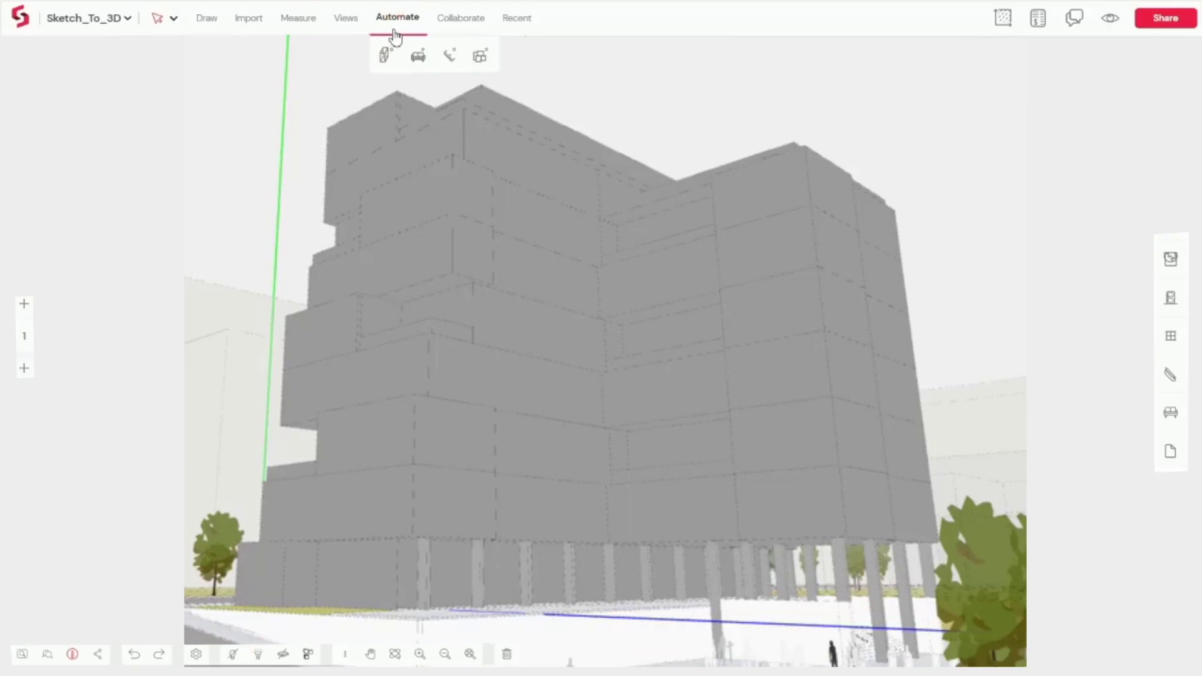
left_click(383, 57)
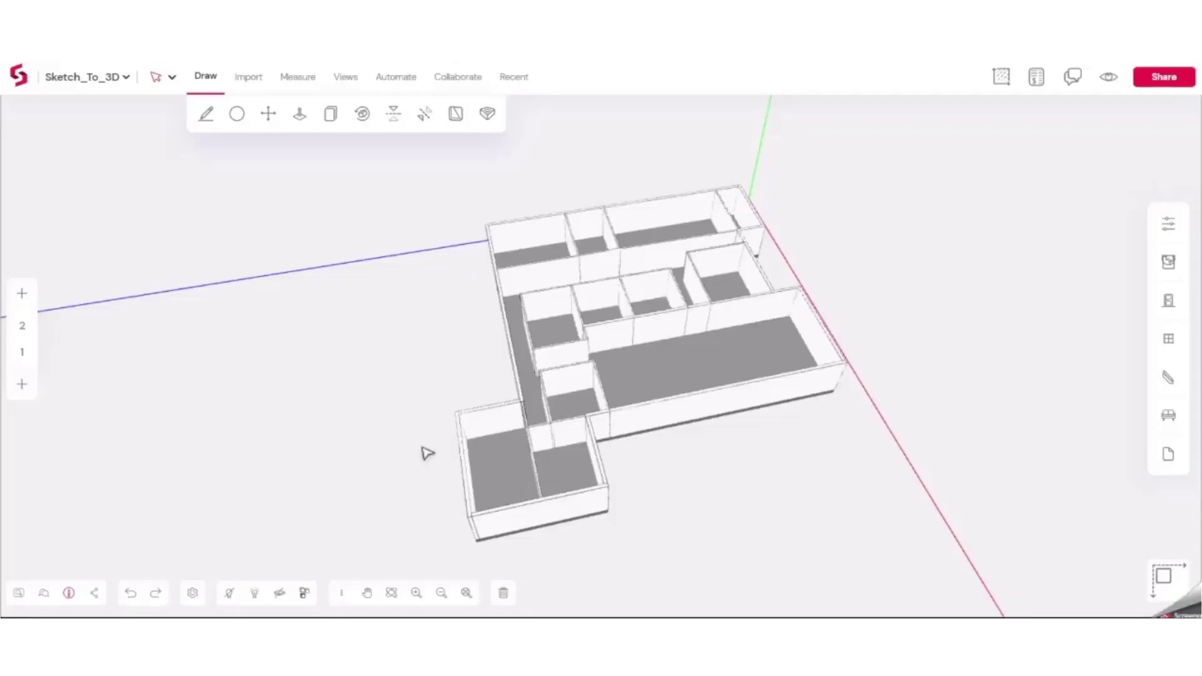
Choose a Swing 1 Shutter door and place it in the left interior and corridor walls
scroll(614, 247, "up", 5)
left_click(1169, 301)
left_click(1053, 361)
scroll(337, 313, "up", 2)
left_click(336, 313)
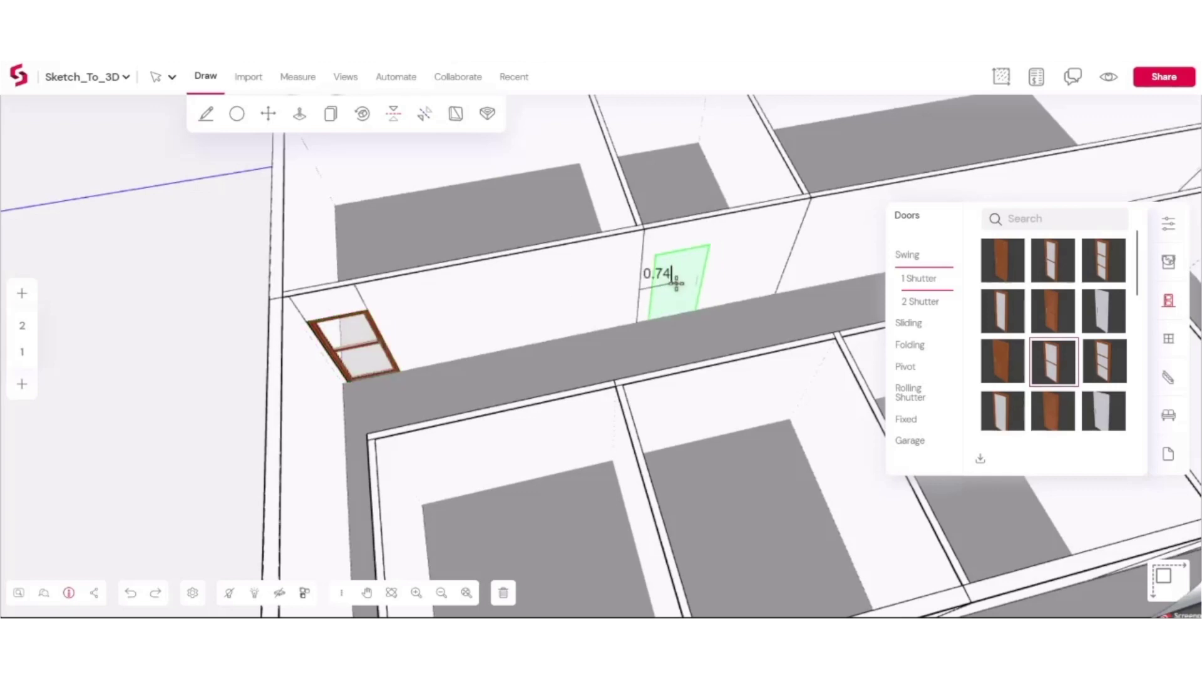
scroll(563, 294, "down", 2)
left_click(525, 303)
Place four more swing doors in the remaining interior walls, then stop placing doors
scroll(548, 306, "up", 2)
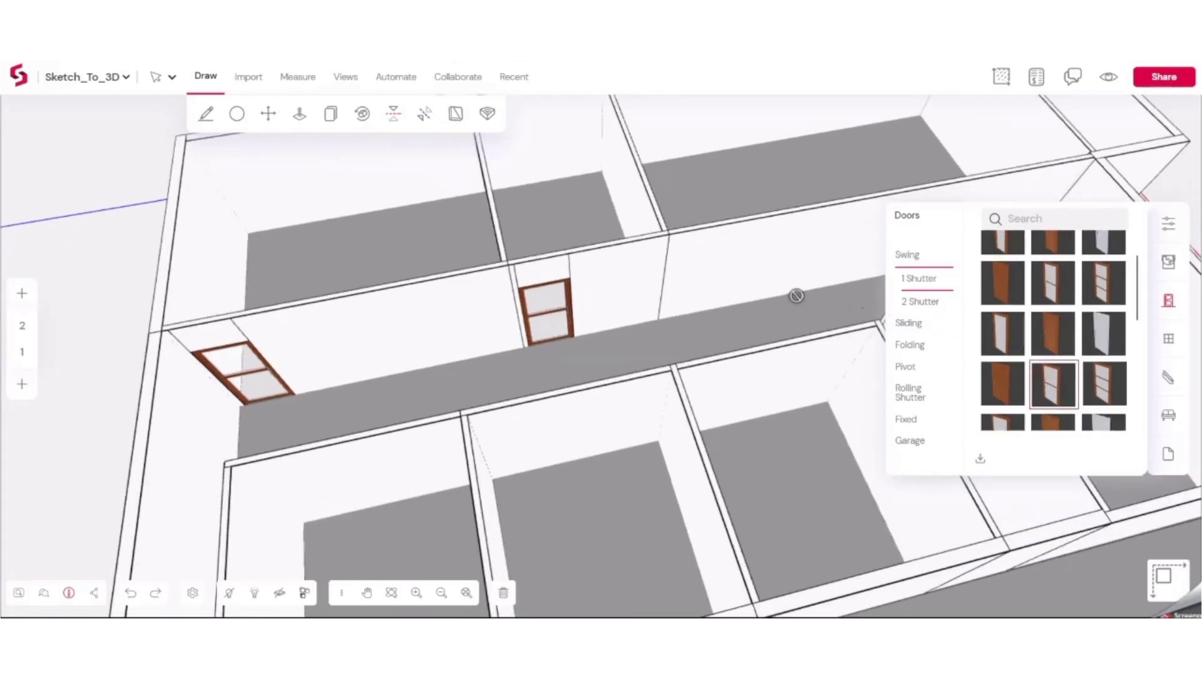
scroll(724, 344, "up", 2)
scroll(518, 236, "down", 2)
scroll(626, 251, "up", 2)
scroll(1052, 332, "down", 1)
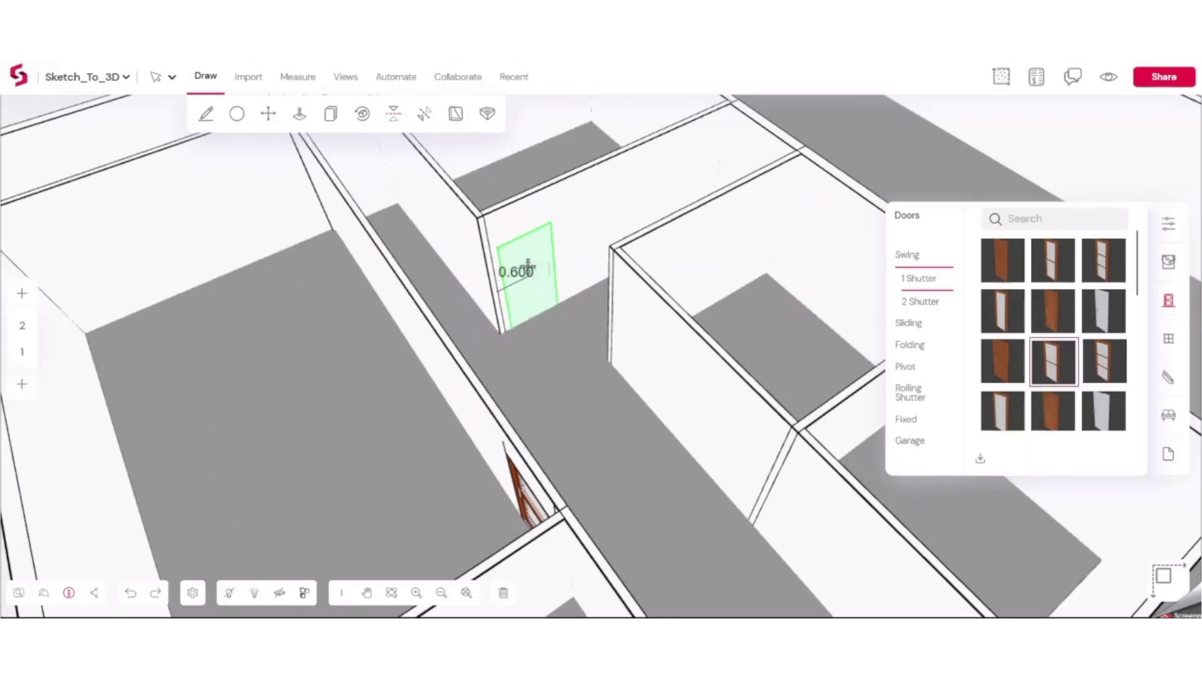
scroll(551, 238, "down", 3)
scroll(617, 349, "up", 3)
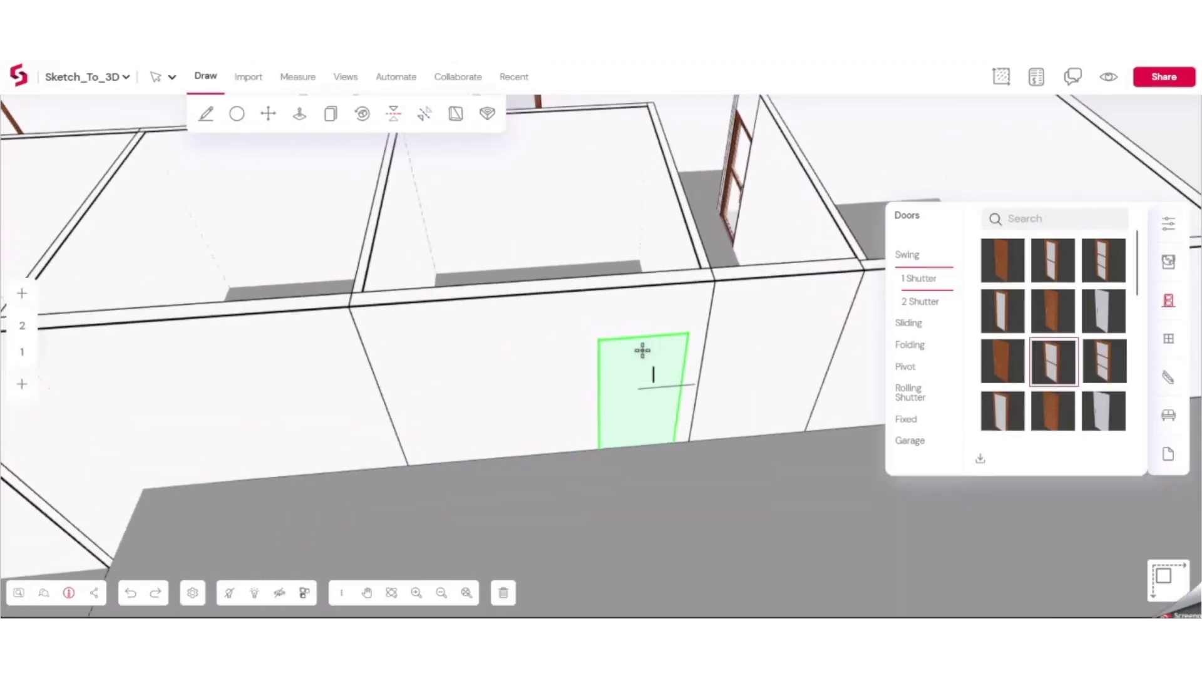
left_click(642, 350)
left_click(301, 381)
scroll(497, 397, "down", 3)
scroll(344, 421, "up", 3)
left_click(373, 421)
scroll(430, 416, "down", 3)
scroll(462, 328, "up", 3)
left_click(460, 328)
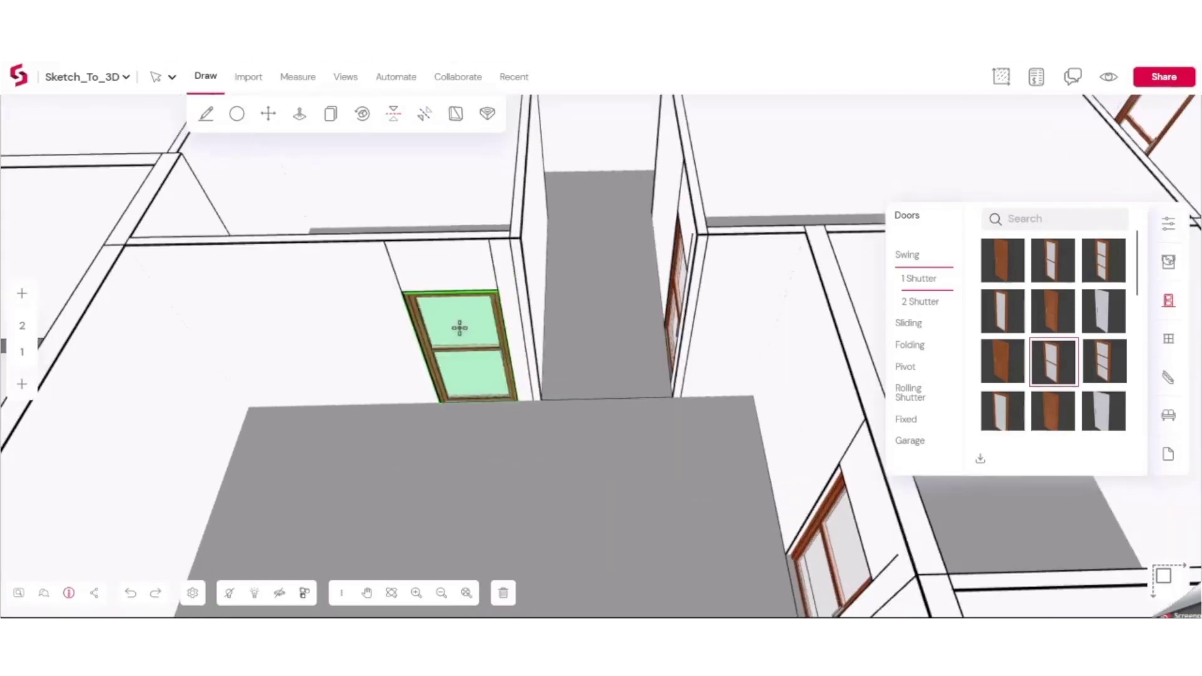
key("Escape")
Pick a window style from the Windows catalogue
scroll(1057, 249, "down", 10)
scroll(730, 370, "up", 8)
left_click(1168, 339)
left_click(1006, 410)
Place a window on the long outer wall and set its height to 1.800
left_click(384, 450)
key("Escape")
left_click(383, 454)
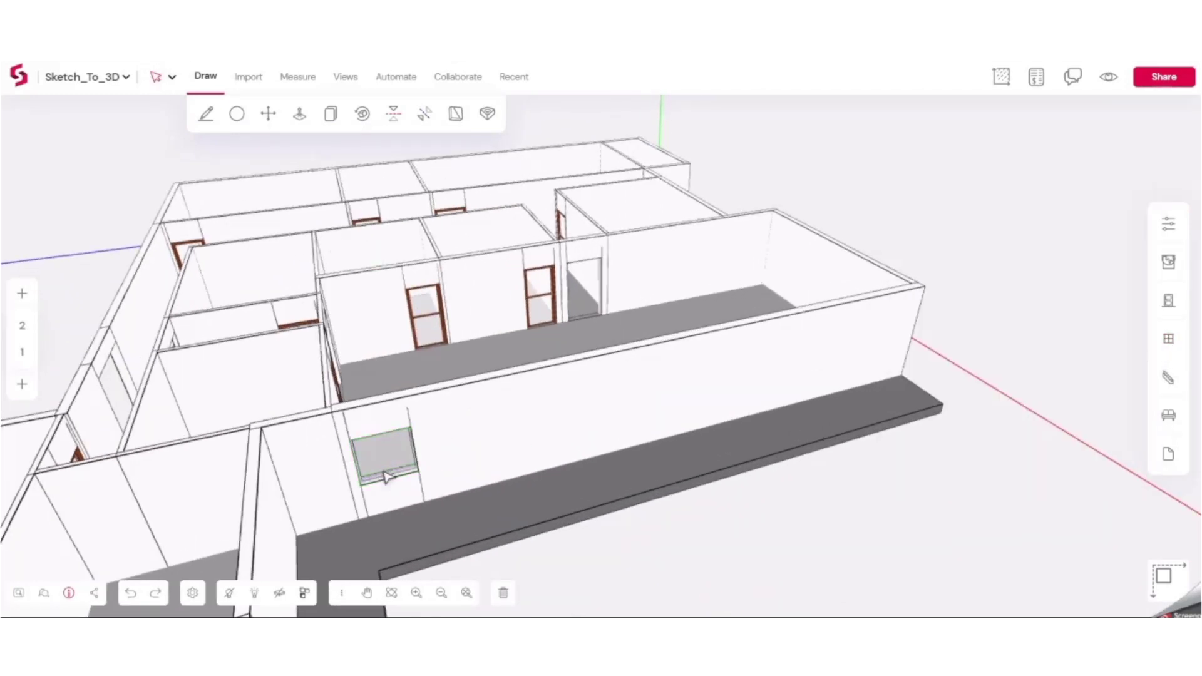
left_click(1169, 223)
type(".800")
key("Return")
scroll(401, 438, "up", 10)
Move the window 0.300 along the wall
left_click(268, 114)
left_click(457, 464)
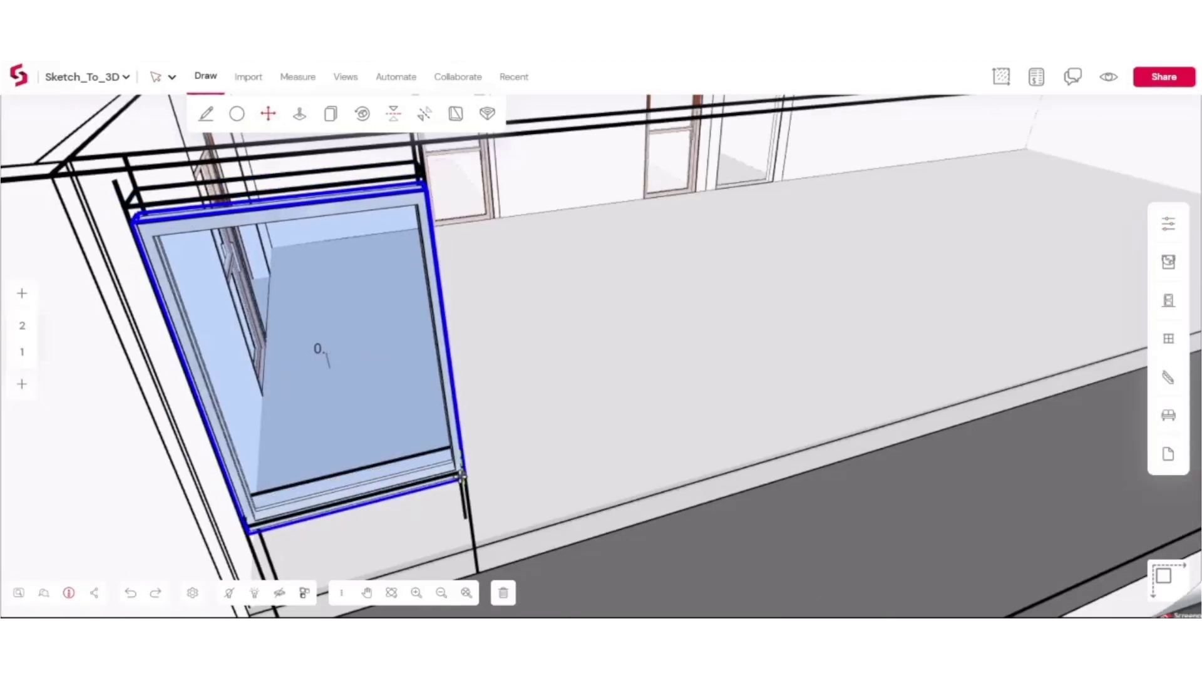
key("Return")
scroll(572, 349, "down", 10)
Array the window along the wall with 1.855 spacing and 6 copies
left_click(330, 113)
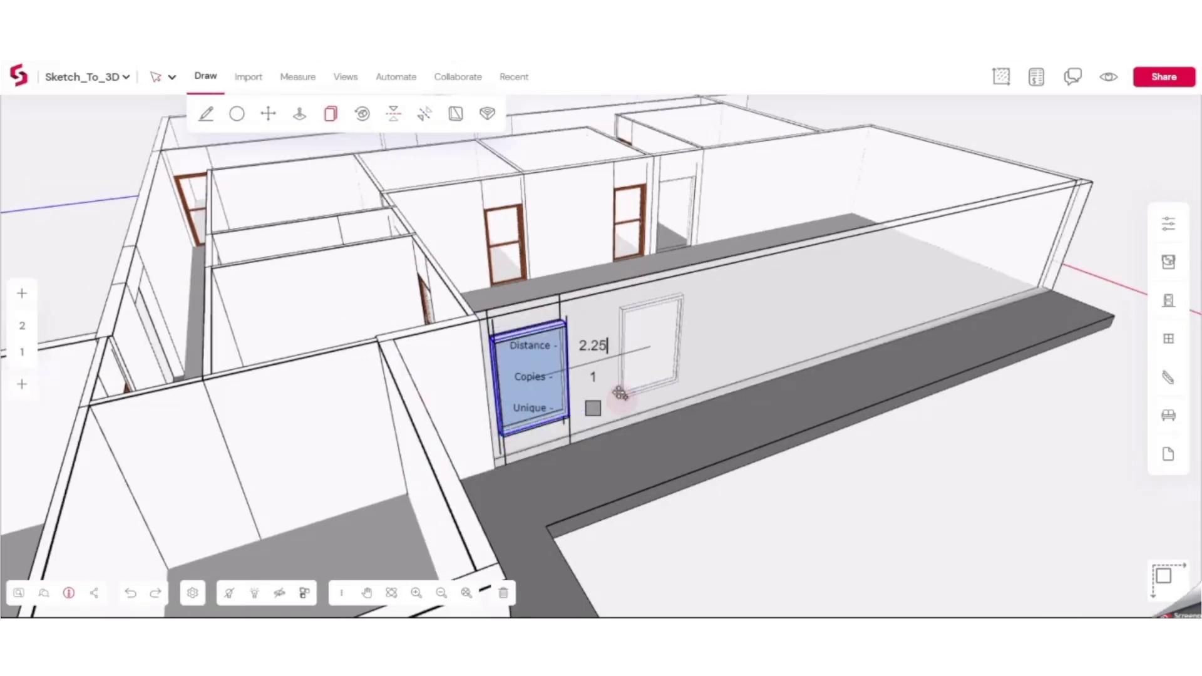
type("1.855")
key("Tab")
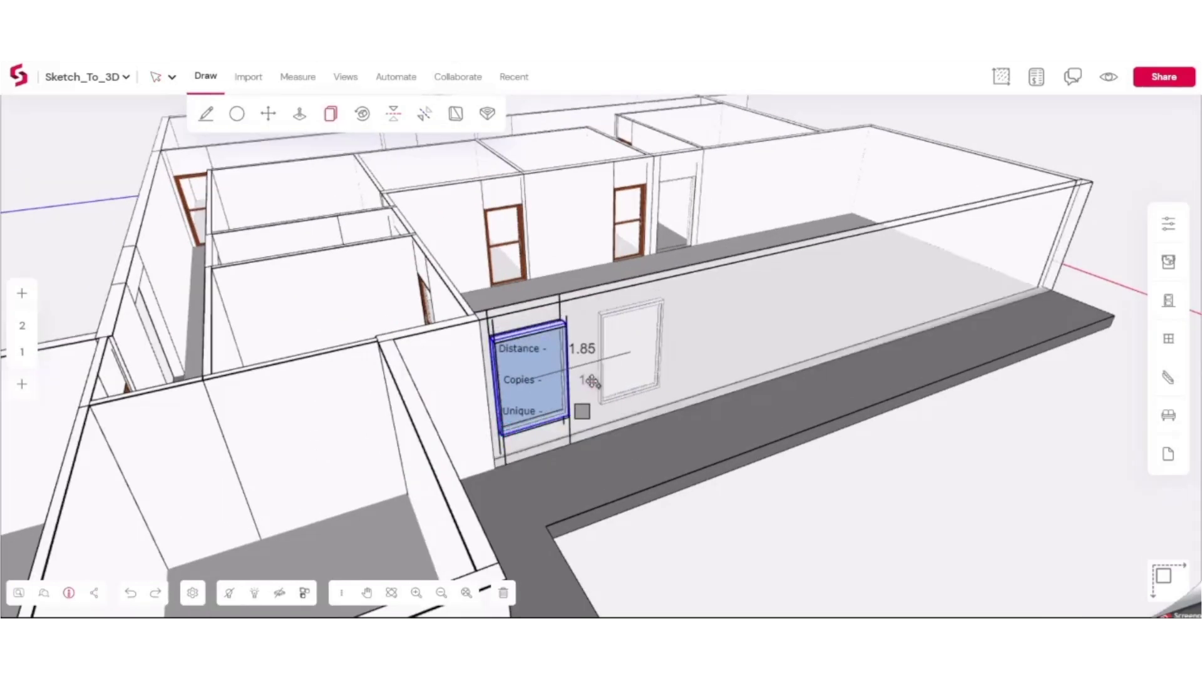
type("6")
key("Return")
scroll(933, 501, "down", 5)
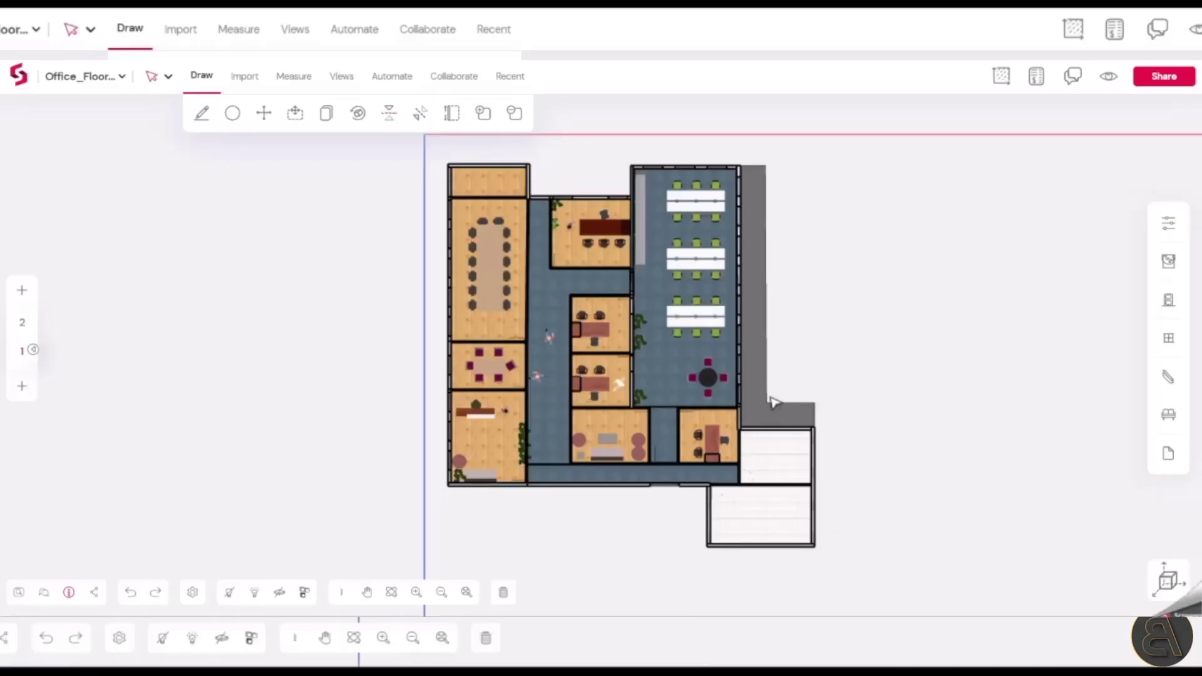
Review the Floor, Wall, Door and Window quantities in the Bill of Quantities
scroll(775, 402, "up", 2)
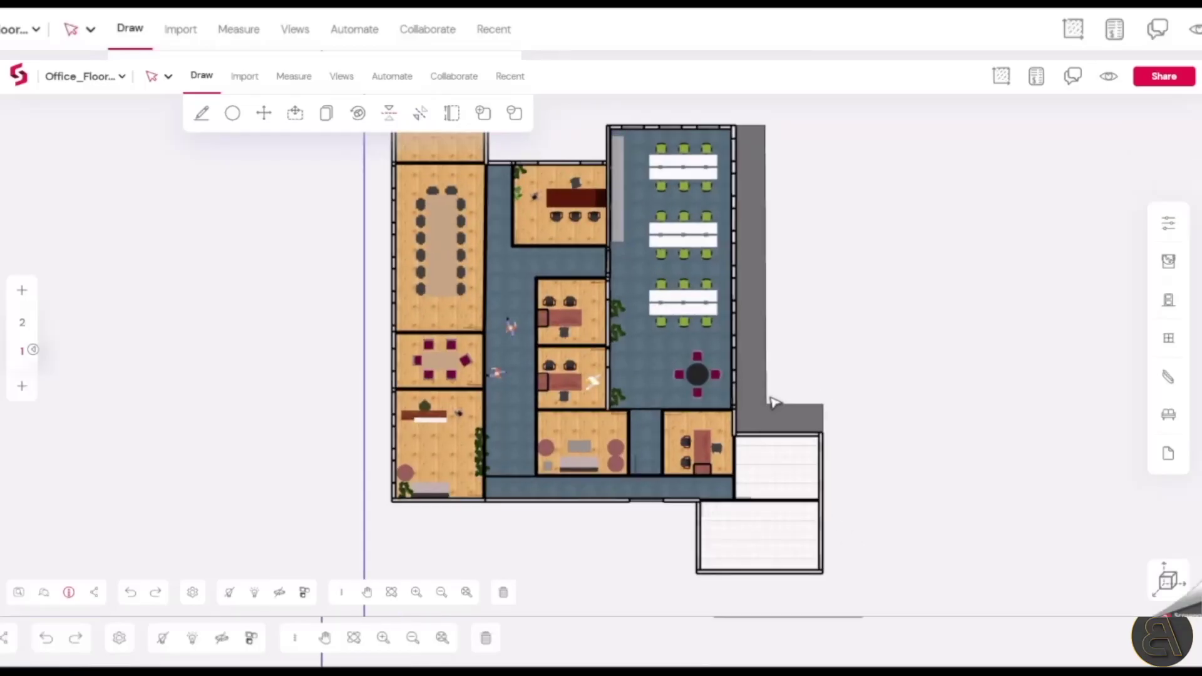
left_click(1036, 88)
left_click(968, 137)
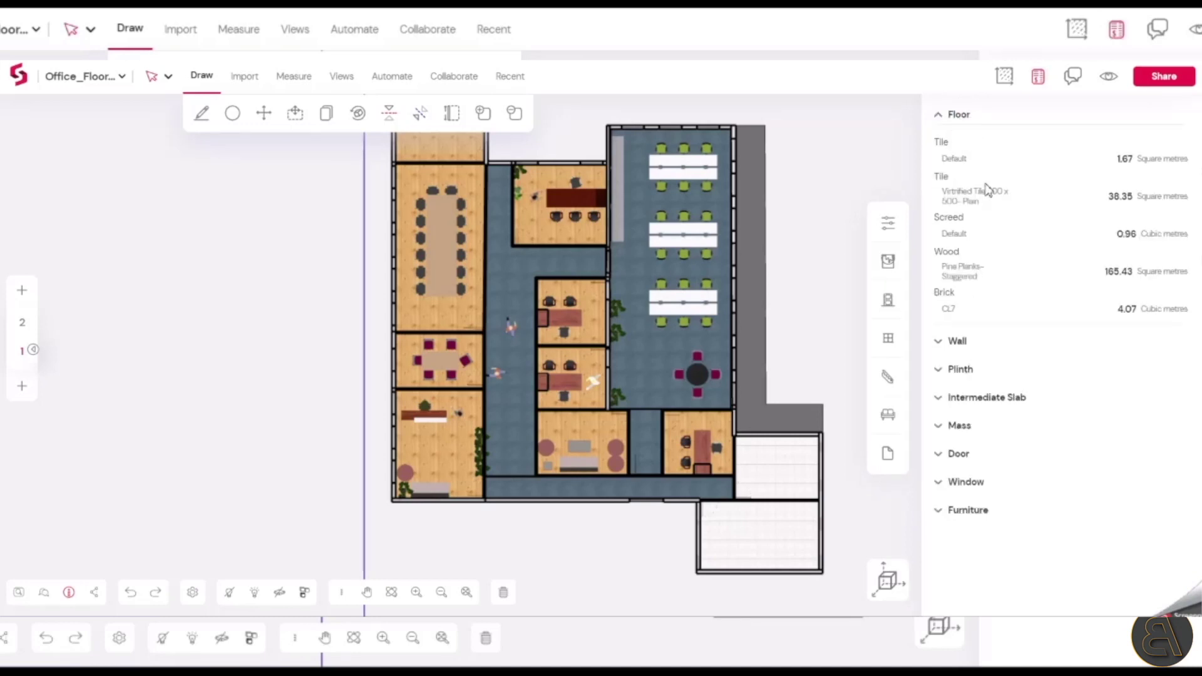
left_click(957, 342)
scroll(971, 351, "down", 2)
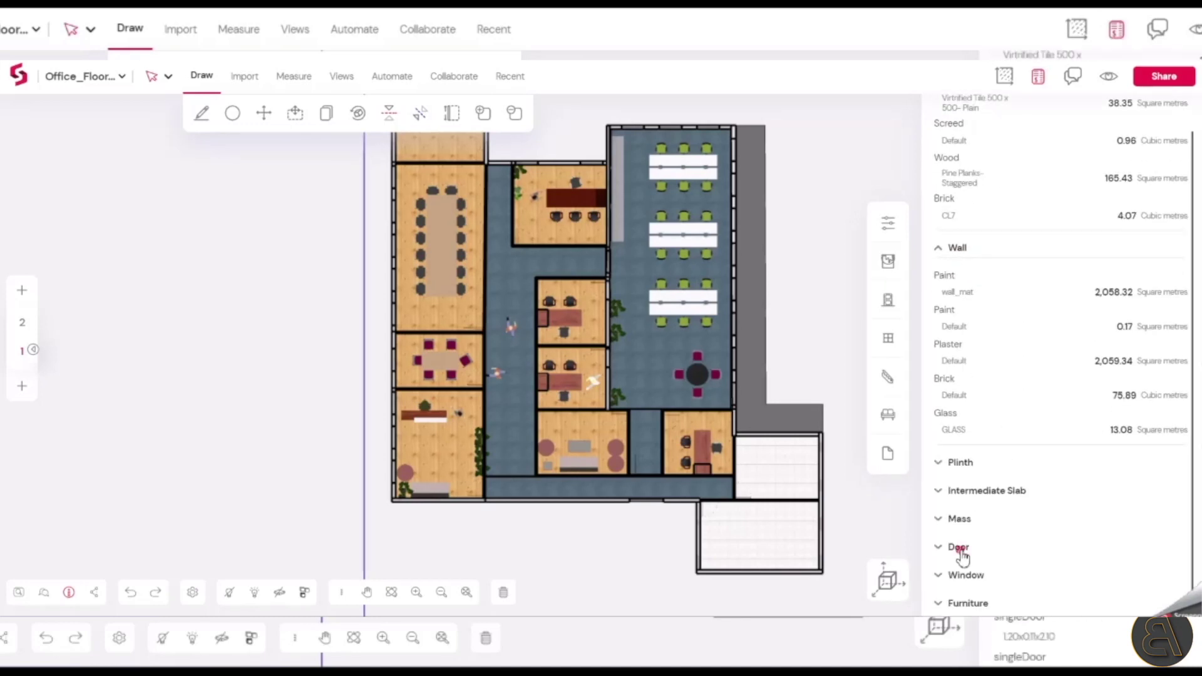
left_click(960, 548)
left_click(970, 570)
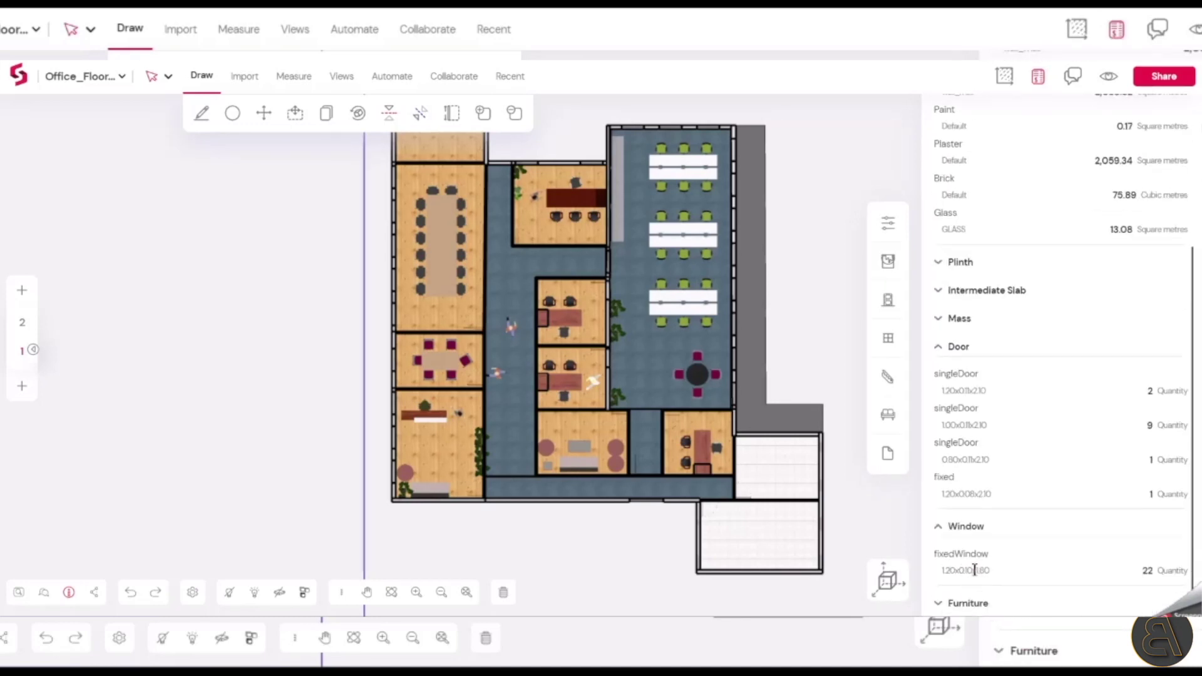
Export the BoQ as CSV and open the downloaded file in Excel
left_click(120, 77)
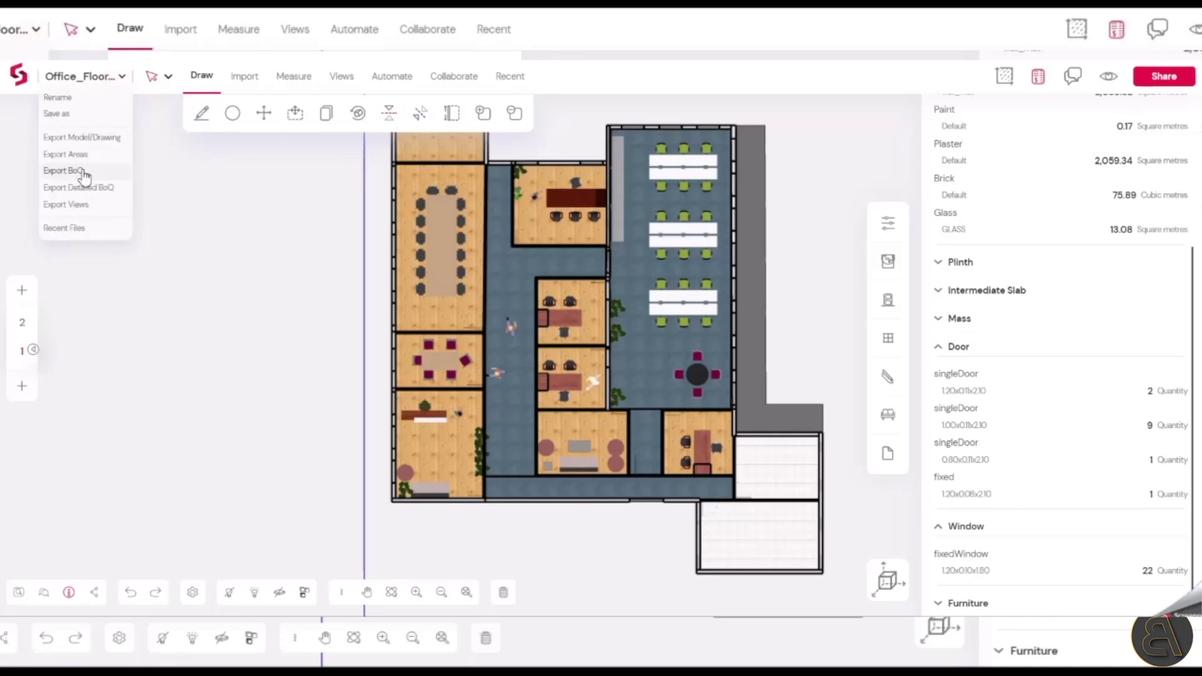
left_click(85, 175)
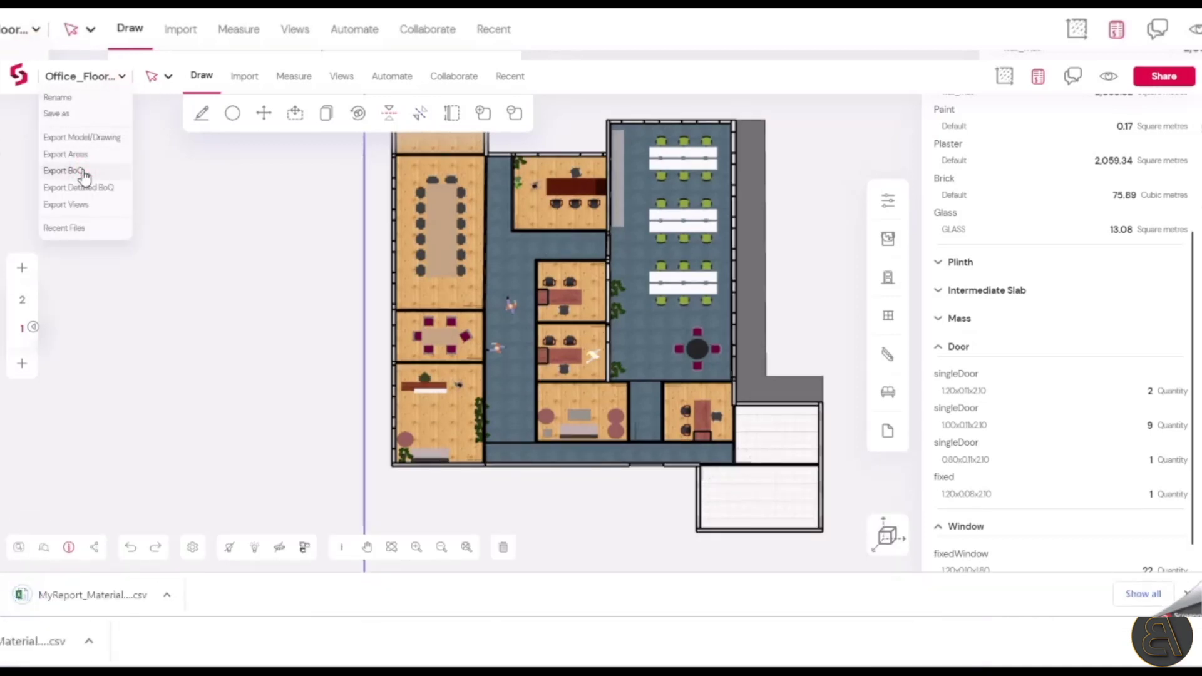
left_click(110, 594)
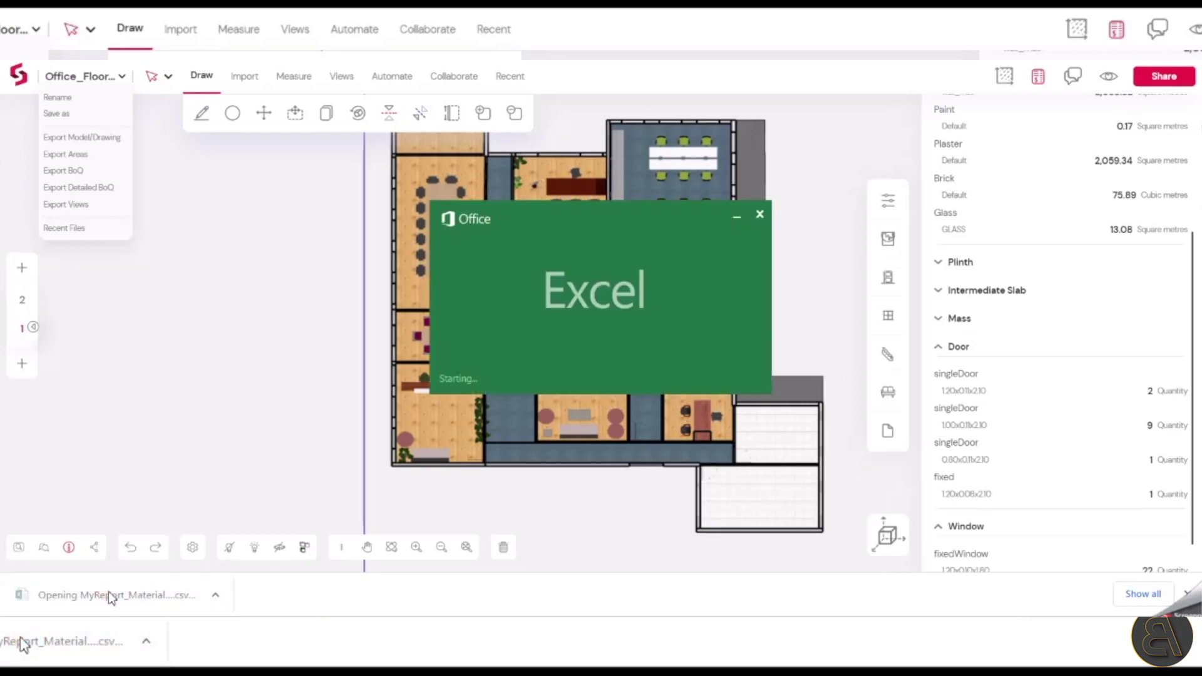
Set the Conference_OTC sun study to 4 April at 13:30
scroll(242, 324, "down", 5)
scroll(242, 325, "down", 2)
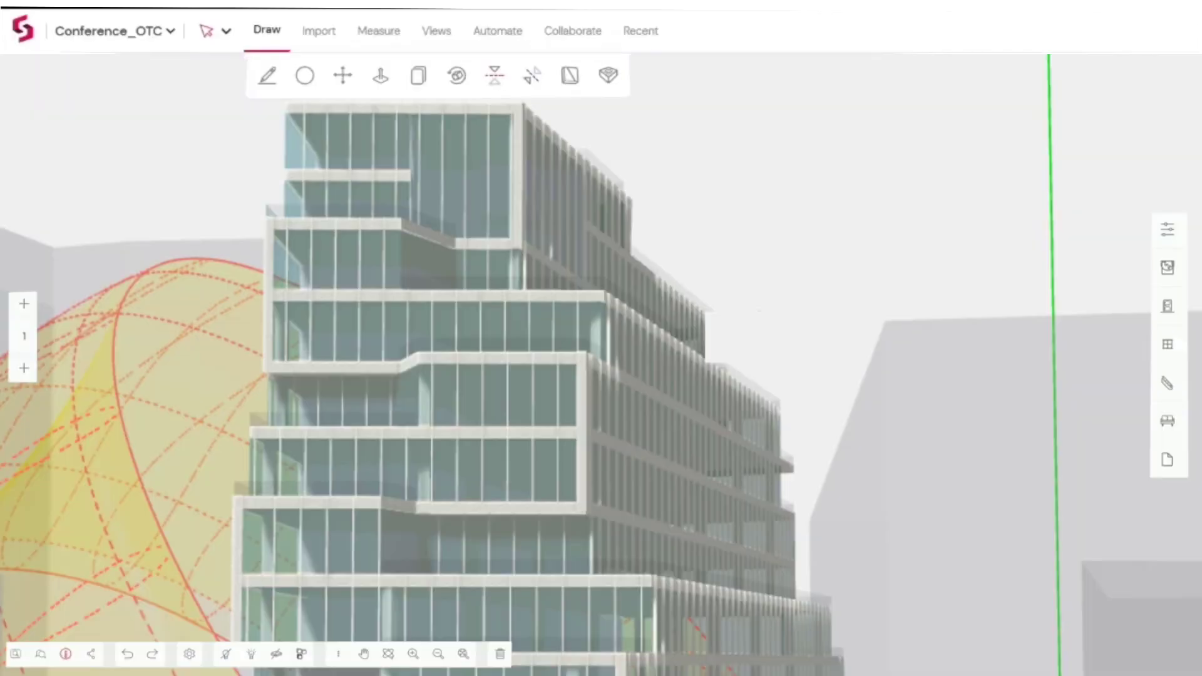
left_click(430, 39)
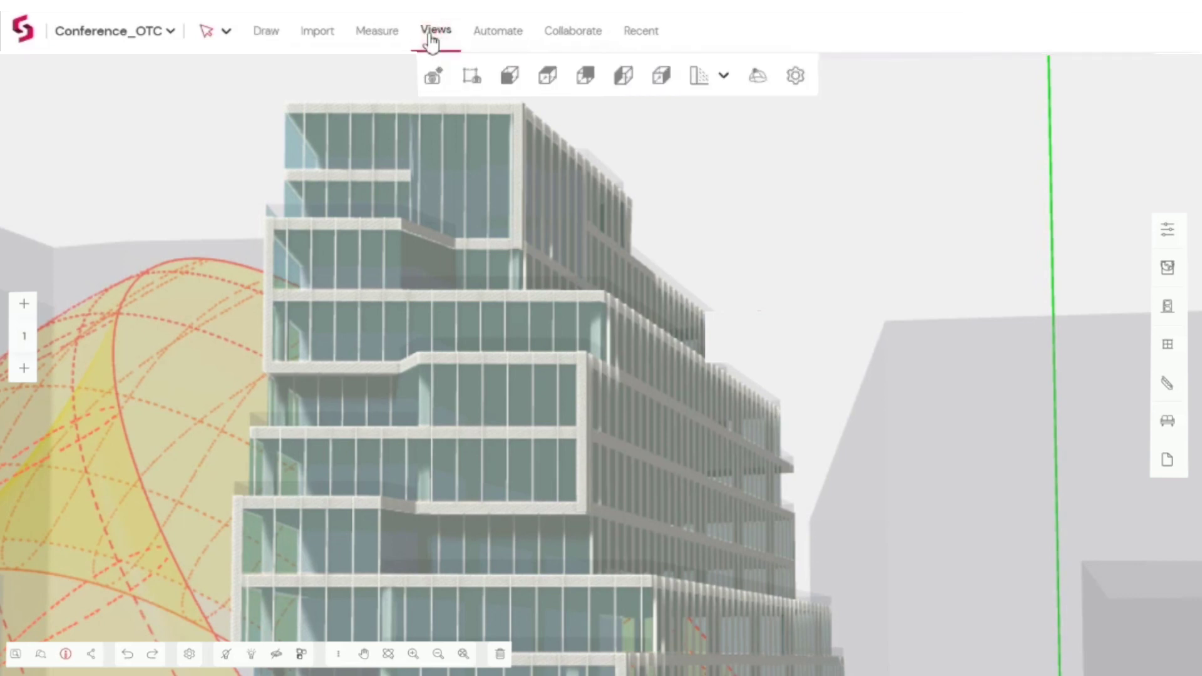
left_click(695, 77)
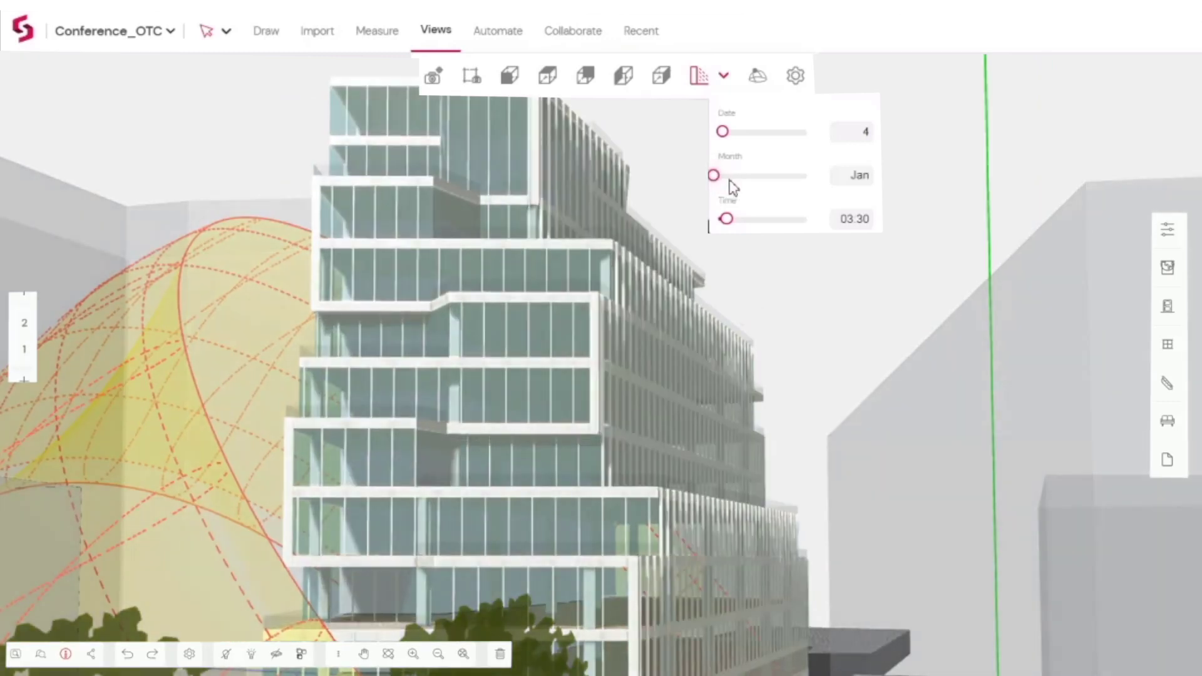
left_click_drag(716, 176, 746, 177)
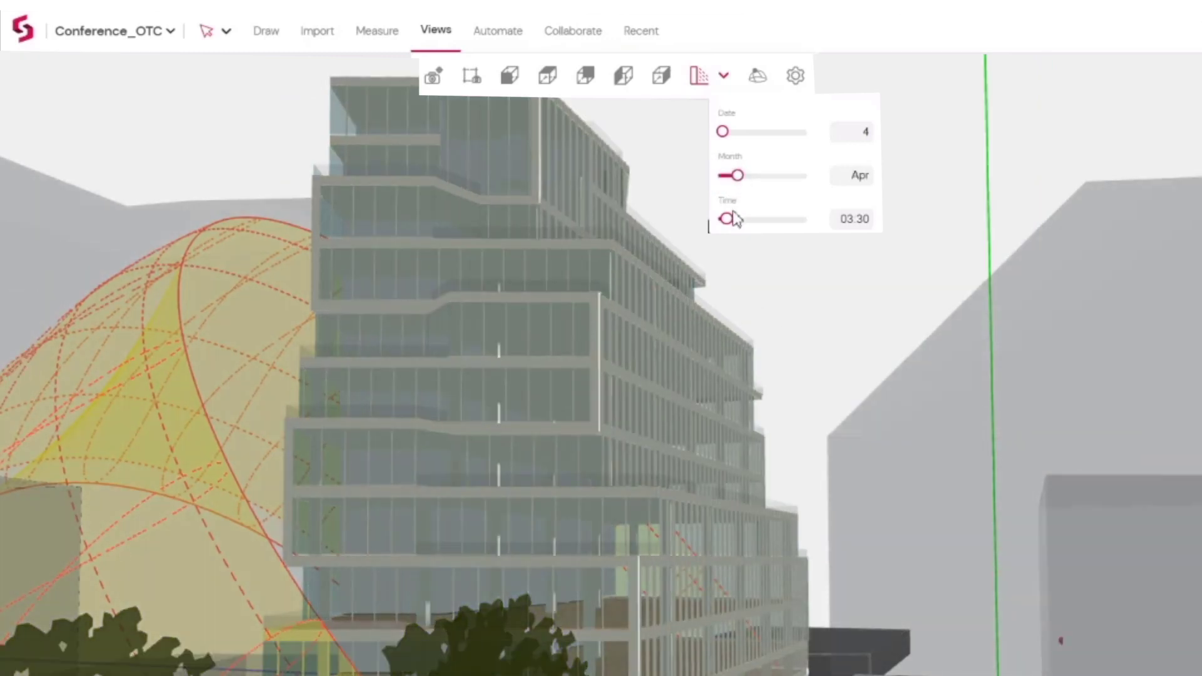
left_click_drag(727, 220, 775, 229)
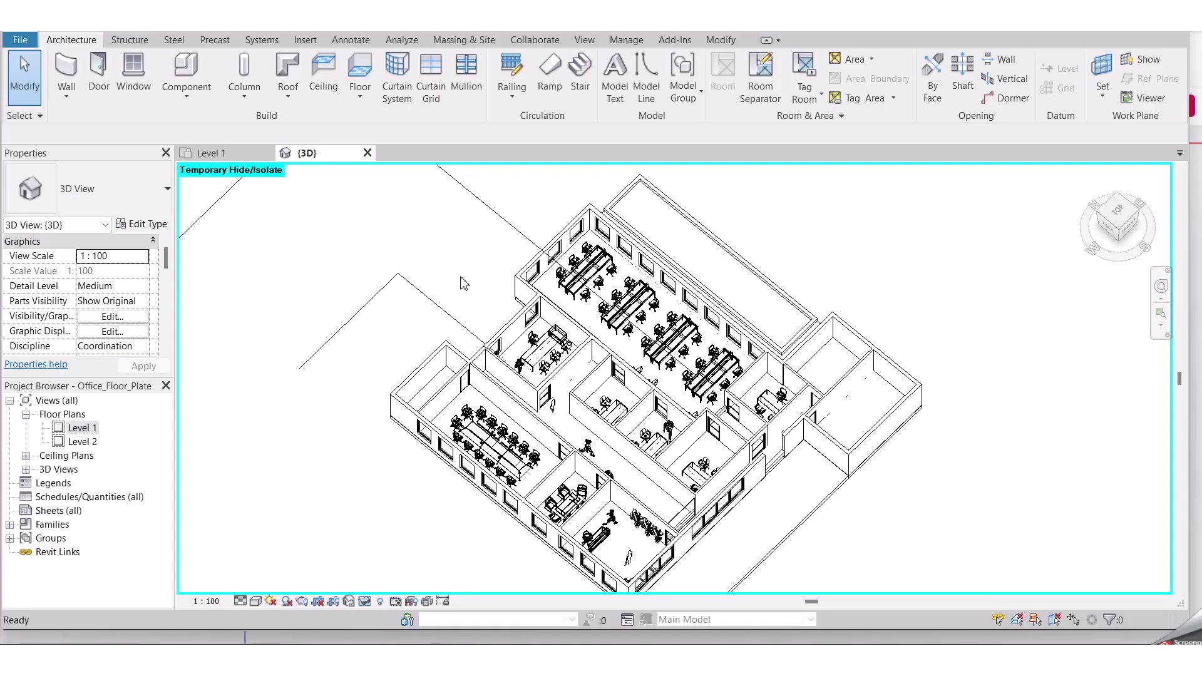
Show the office plan in 3D at a diagonal angle and display its comments
scroll(462, 284, "down", 2)
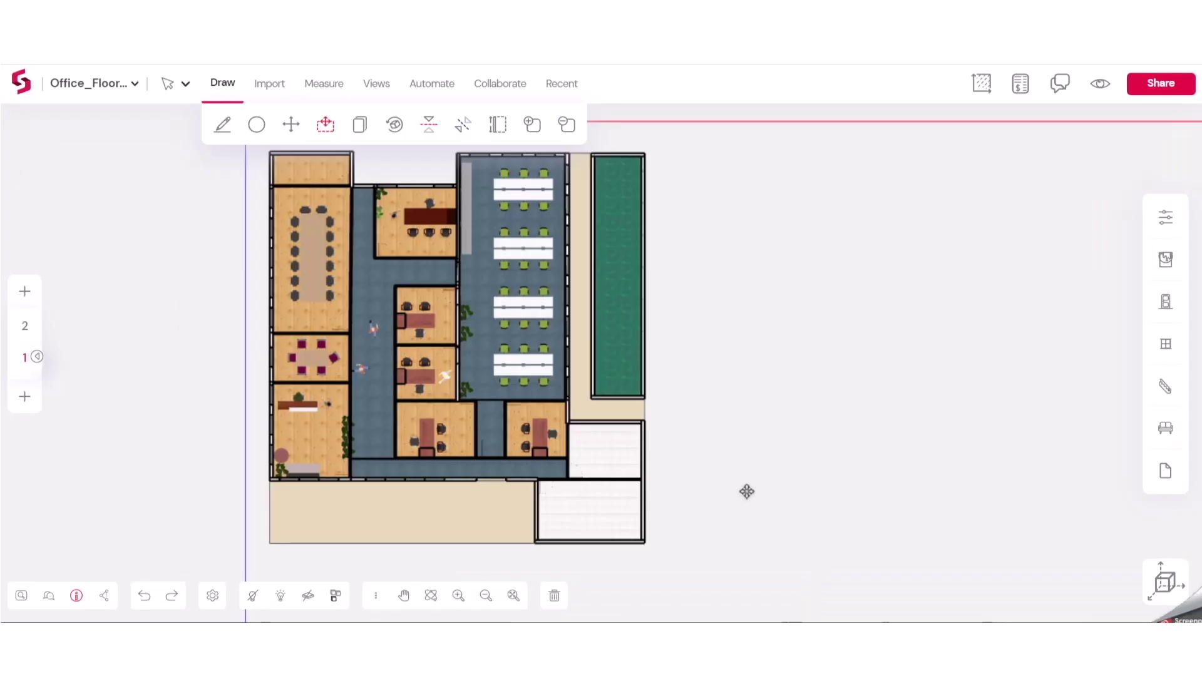
scroll(746, 490, "down", 3)
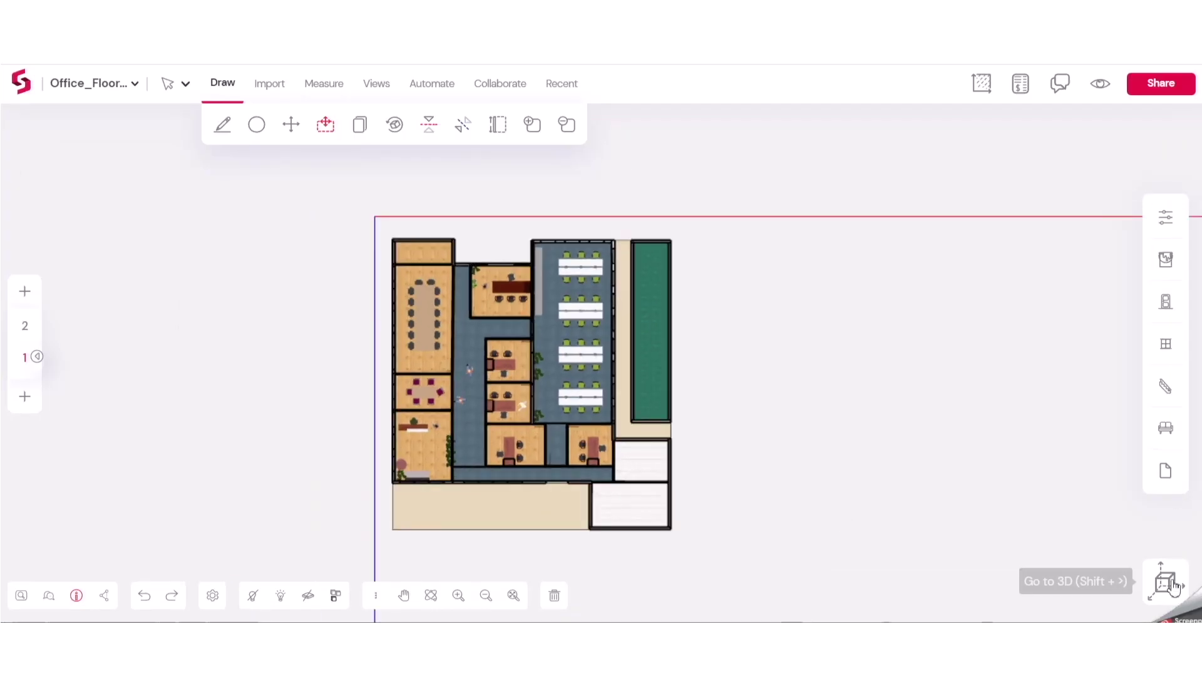
left_click(1166, 581)
left_click_drag(635, 445, 502, 343)
scroll(502, 344, "up", 3)
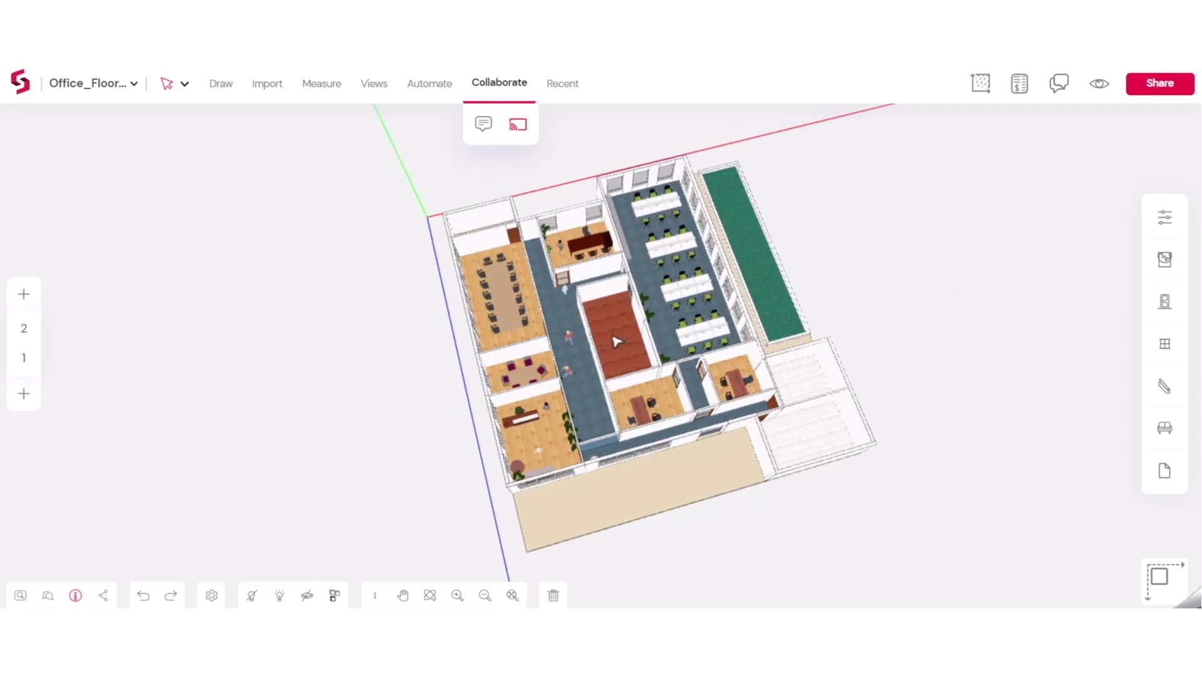
left_click(1060, 84)
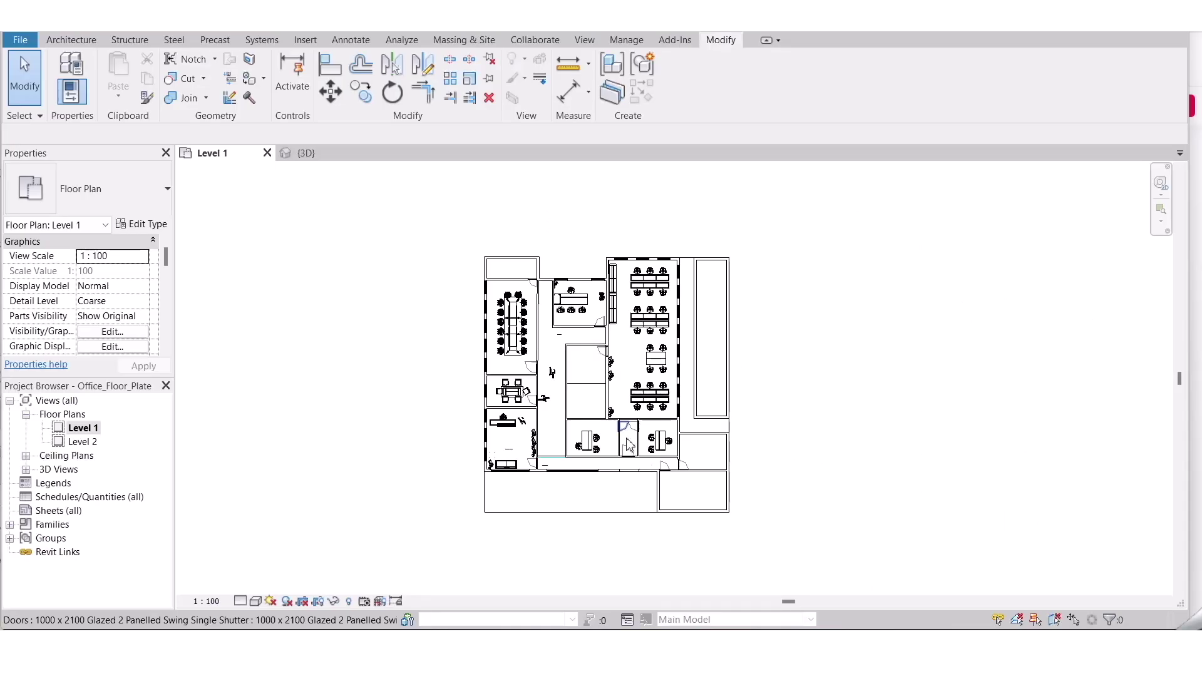
scroll(620, 404, "up", 1)
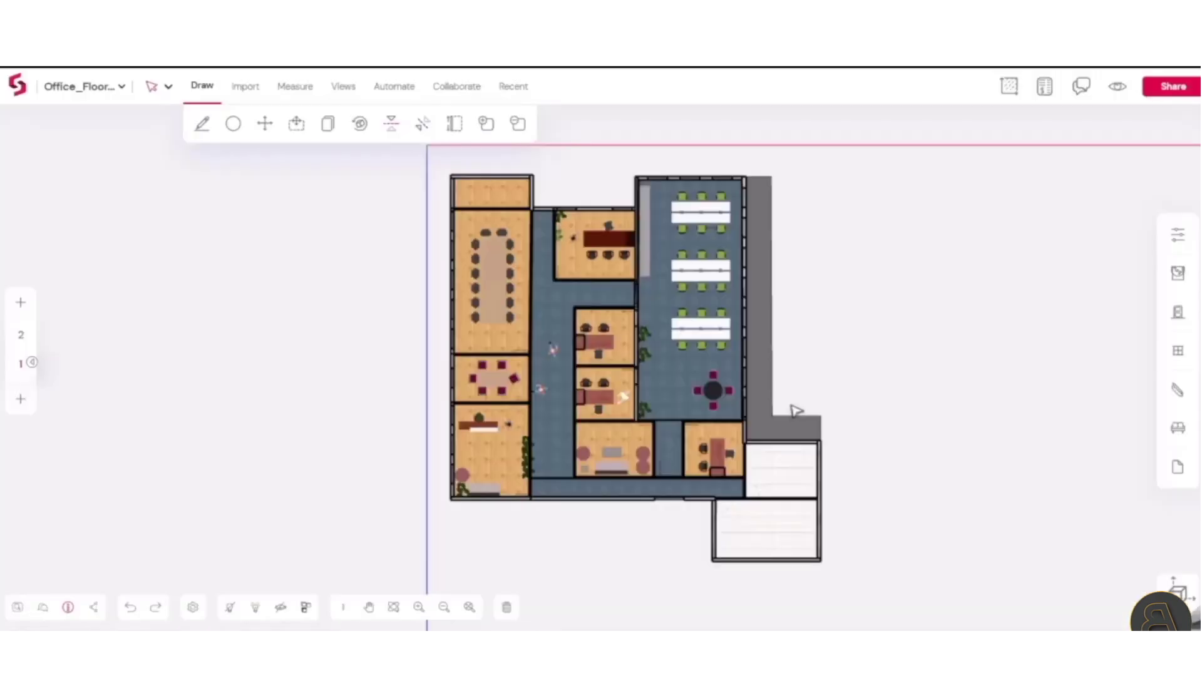
Invite a collaborator's e-mail to the Office_Floor project with viewer access
scroll(794, 407, "up", 1)
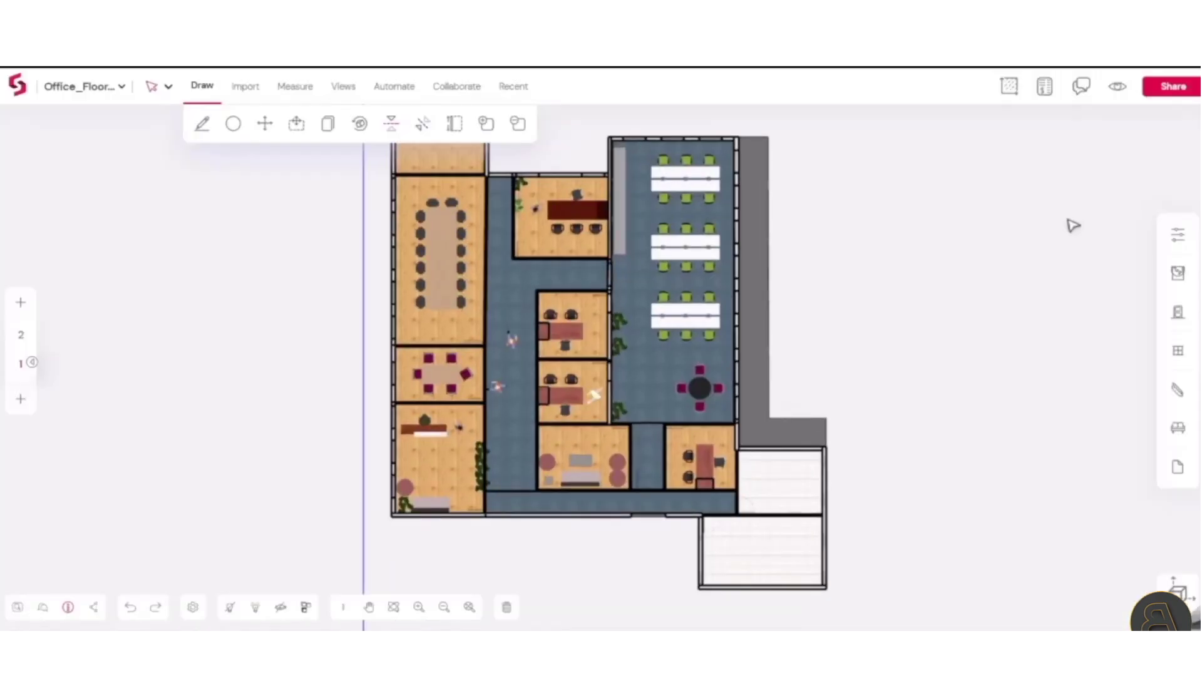
left_click(1162, 93)
left_click(440, 318)
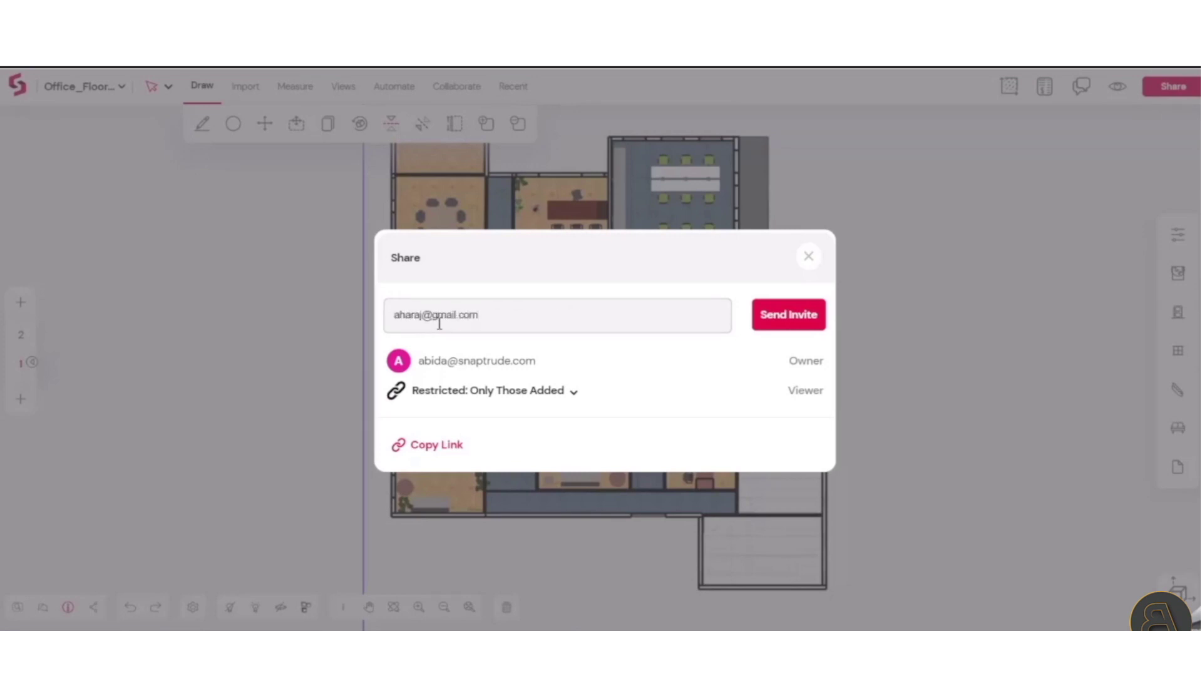
left_click(776, 330)
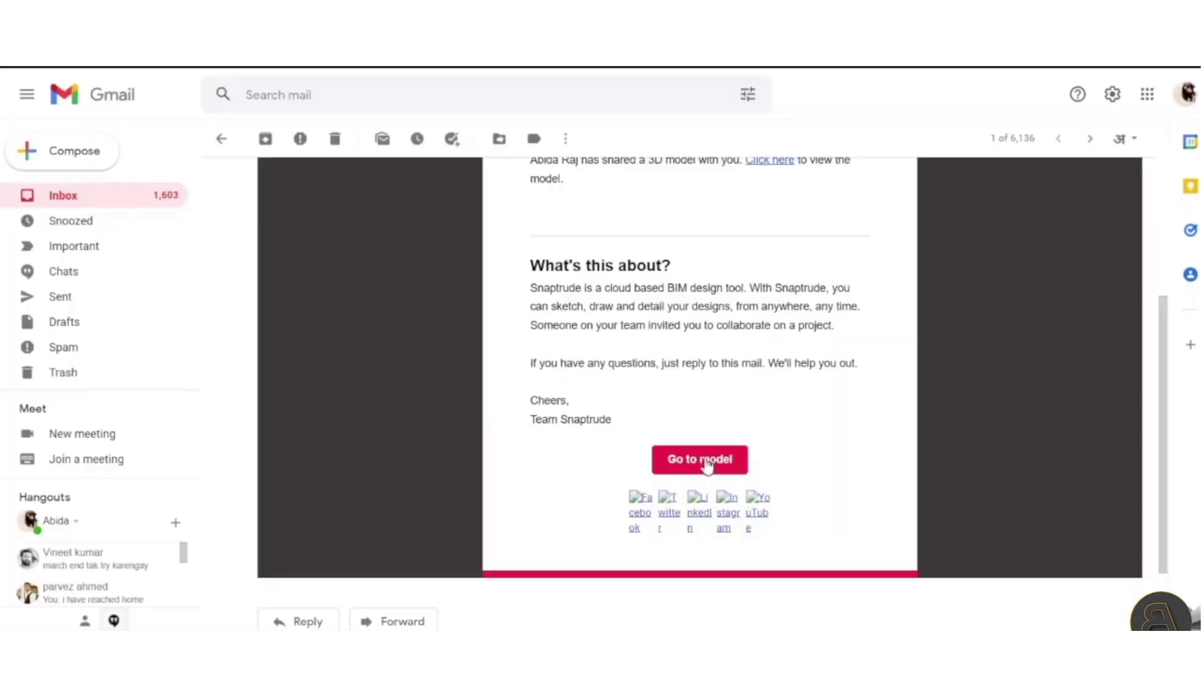
left_click(703, 462)
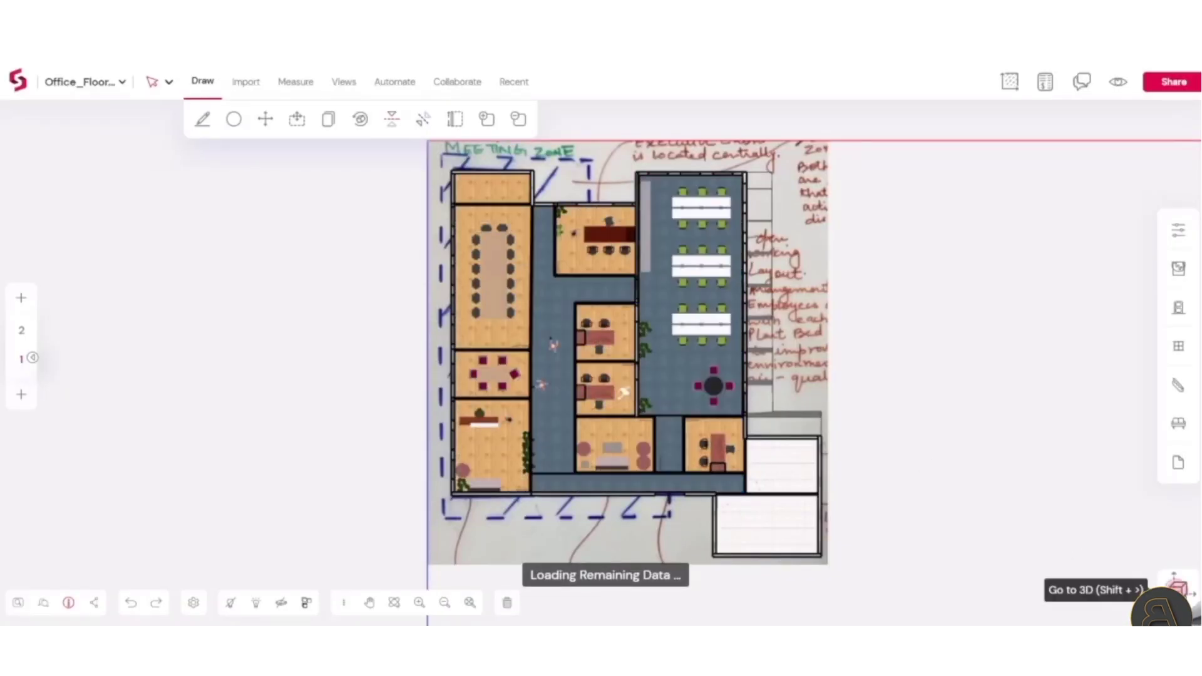
Switch the floor plan to a near top-down 3D view
left_click(1175, 585)
middle_click_drag(412, 432, 631, 504)
scroll(665, 582, "up", 3)
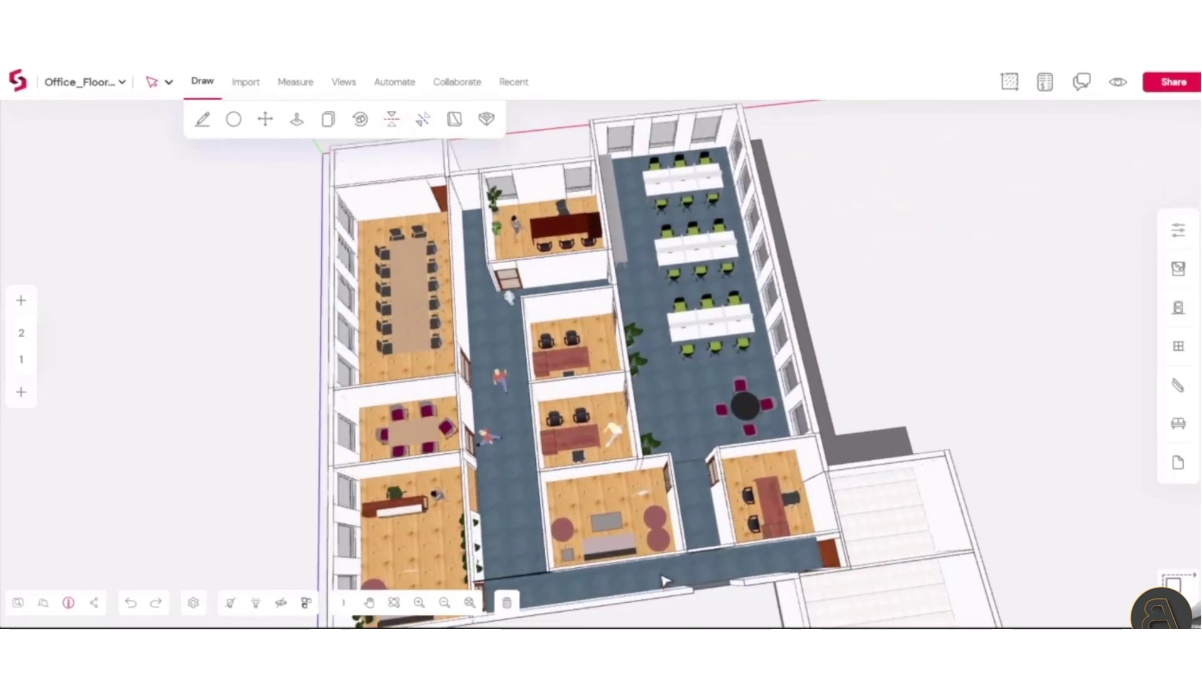
Pin the comment 'I think we need to put in a discussion area here. What do' near the plan's top-left, then start a reply
left_click(457, 81)
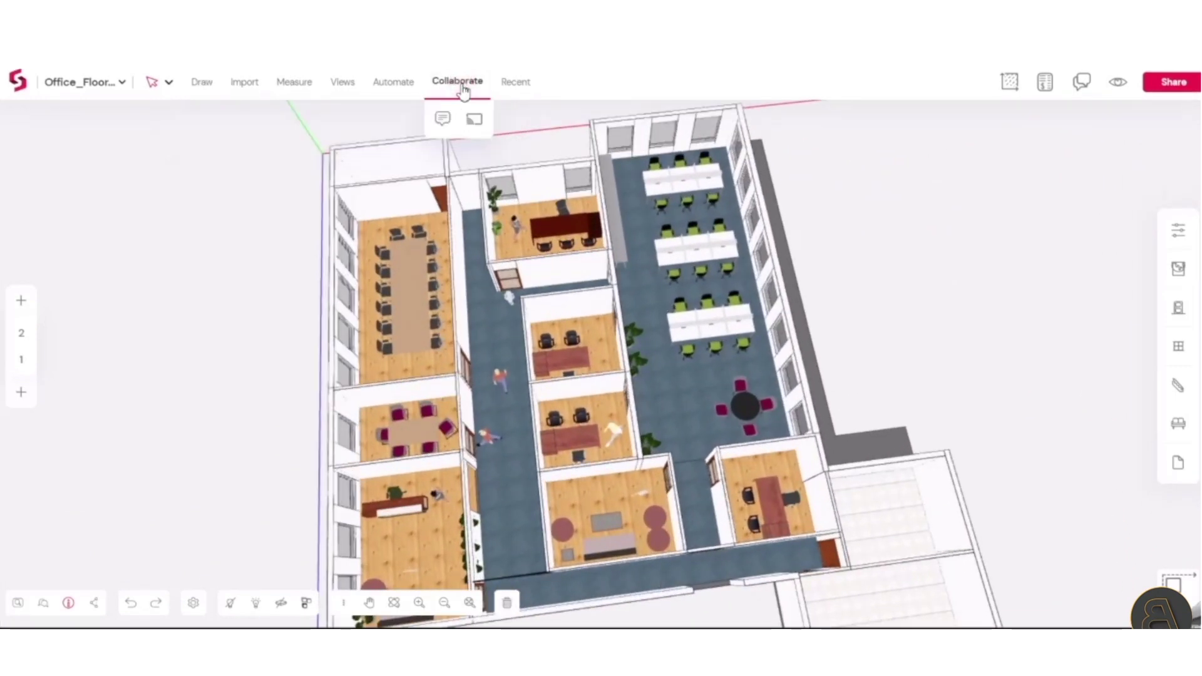
left_click(442, 119)
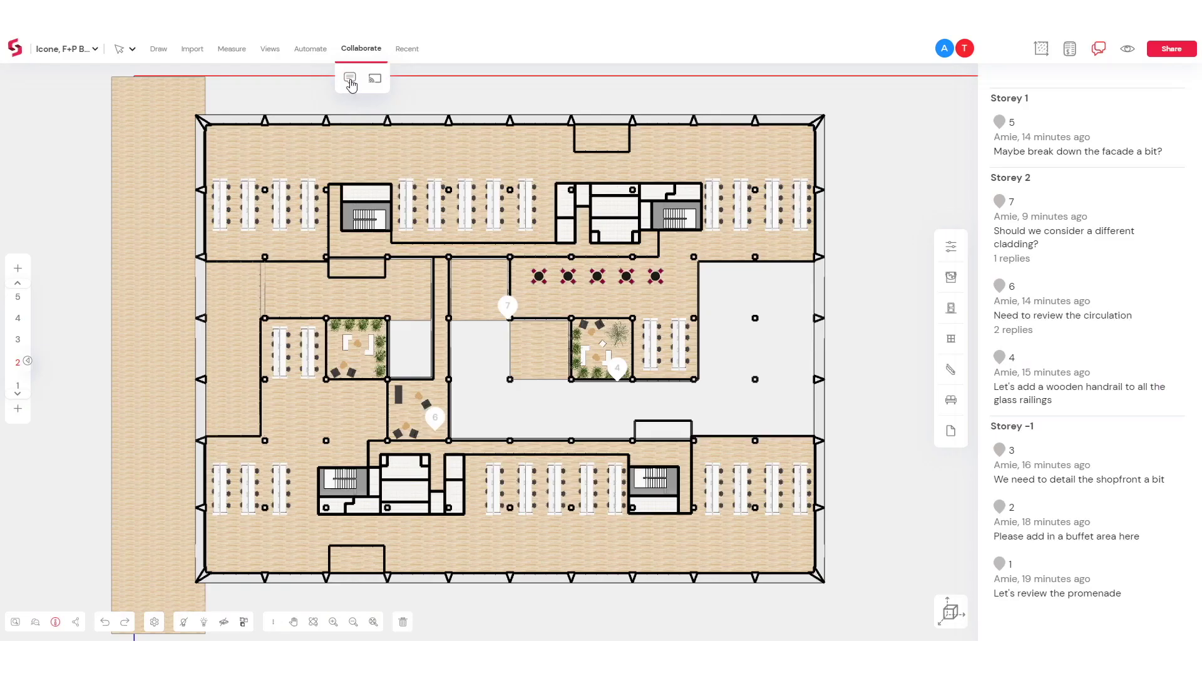
left_click(295, 145)
type("I think we need to")
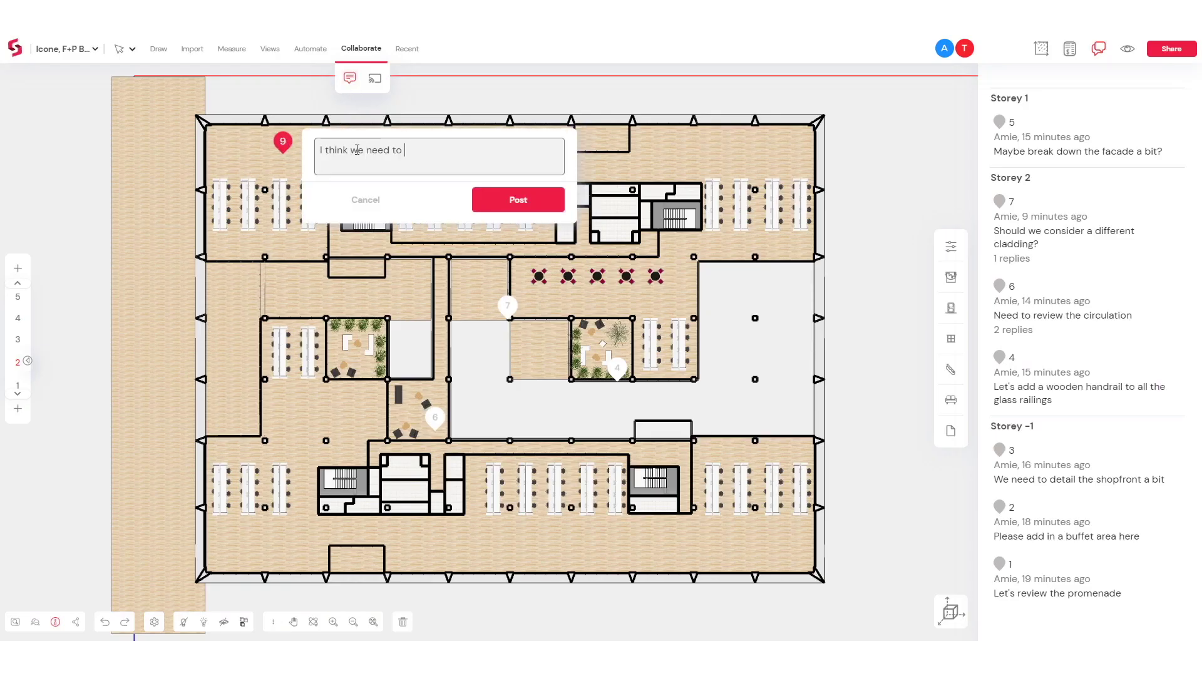
type(" put in a discussion area here. What do you think?")
left_click(518, 201)
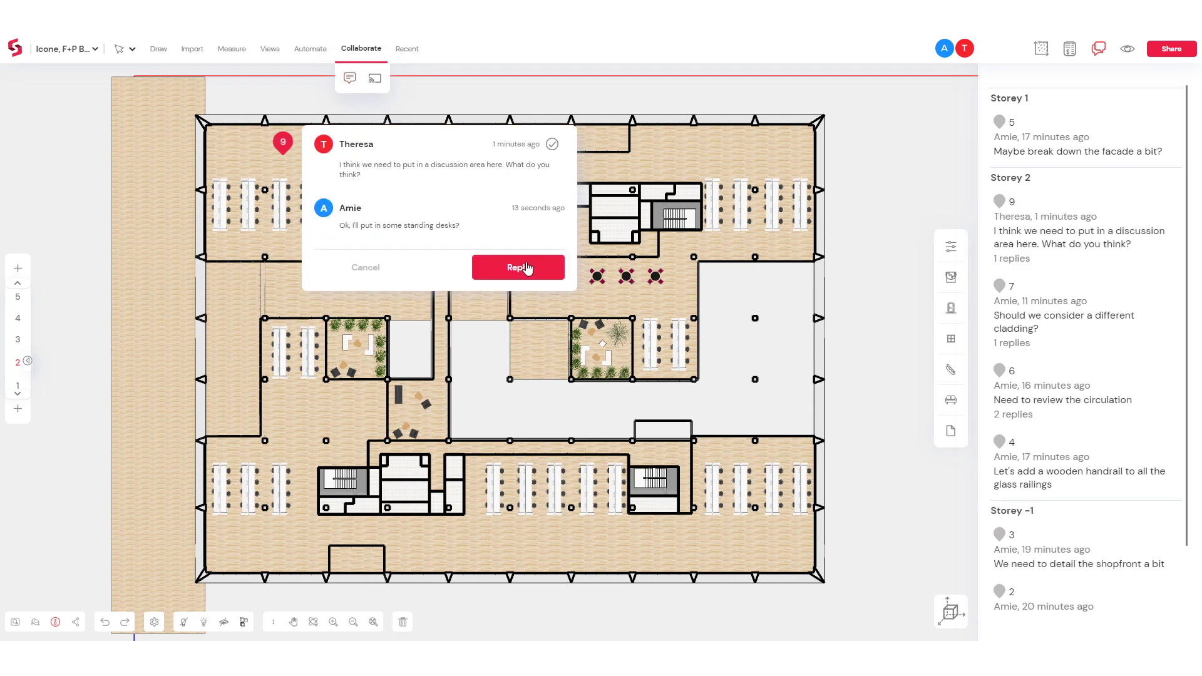
left_click(527, 268)
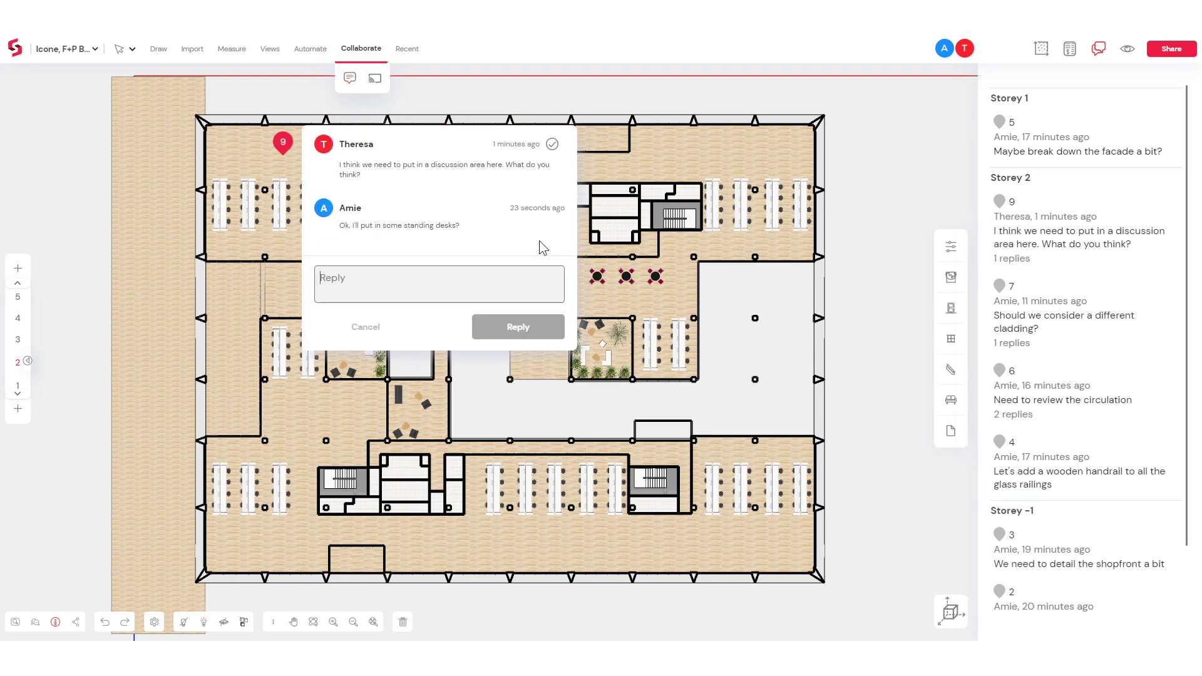
Post the reply 'Sounds' and confirm the distance copy of the block
type("Sounds good :)")
left_click(495, 341)
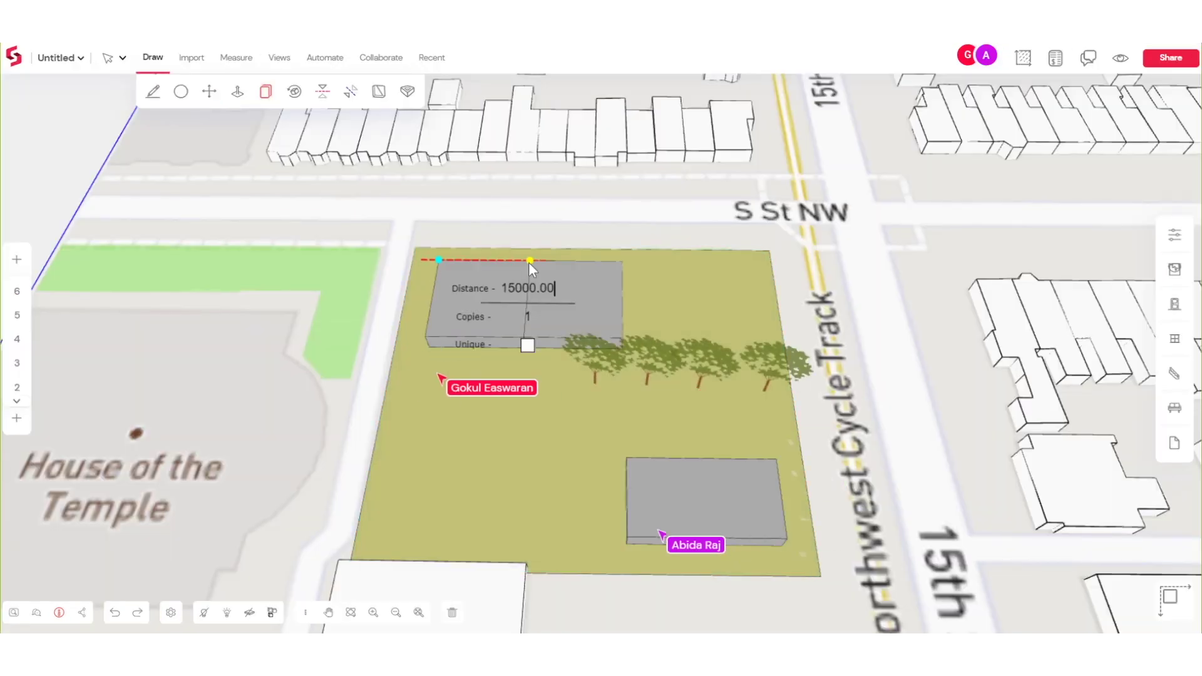
key("Return")
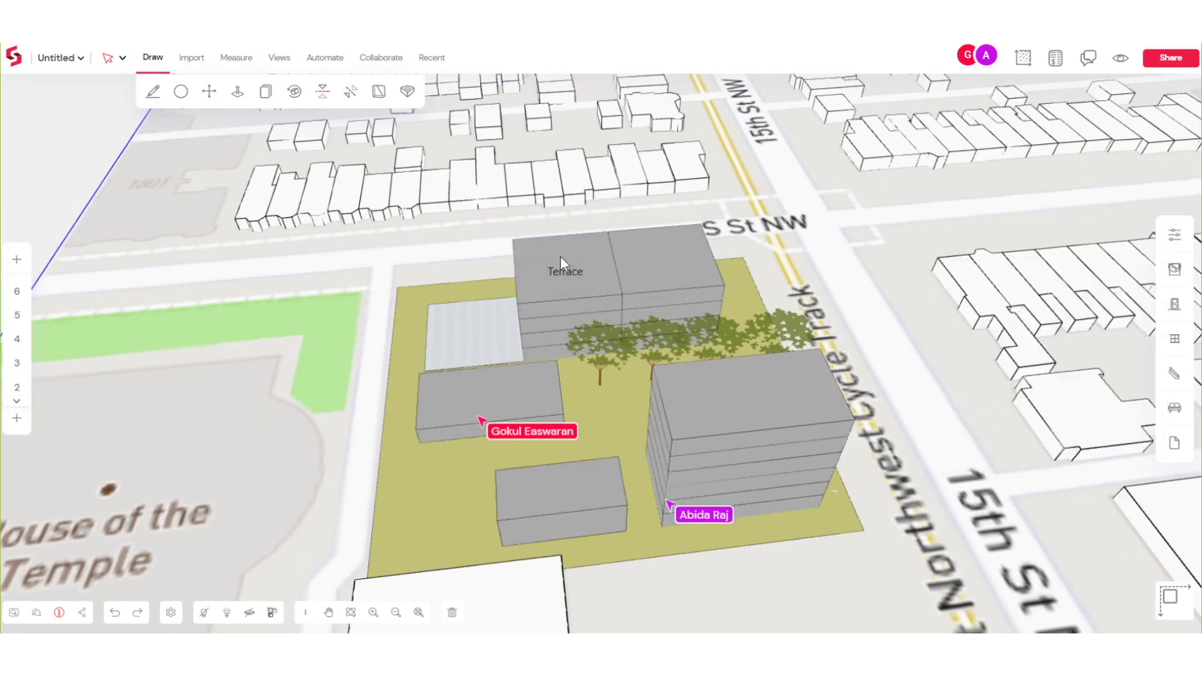
Raise the tower by another storey from its top face
left_click(697, 273)
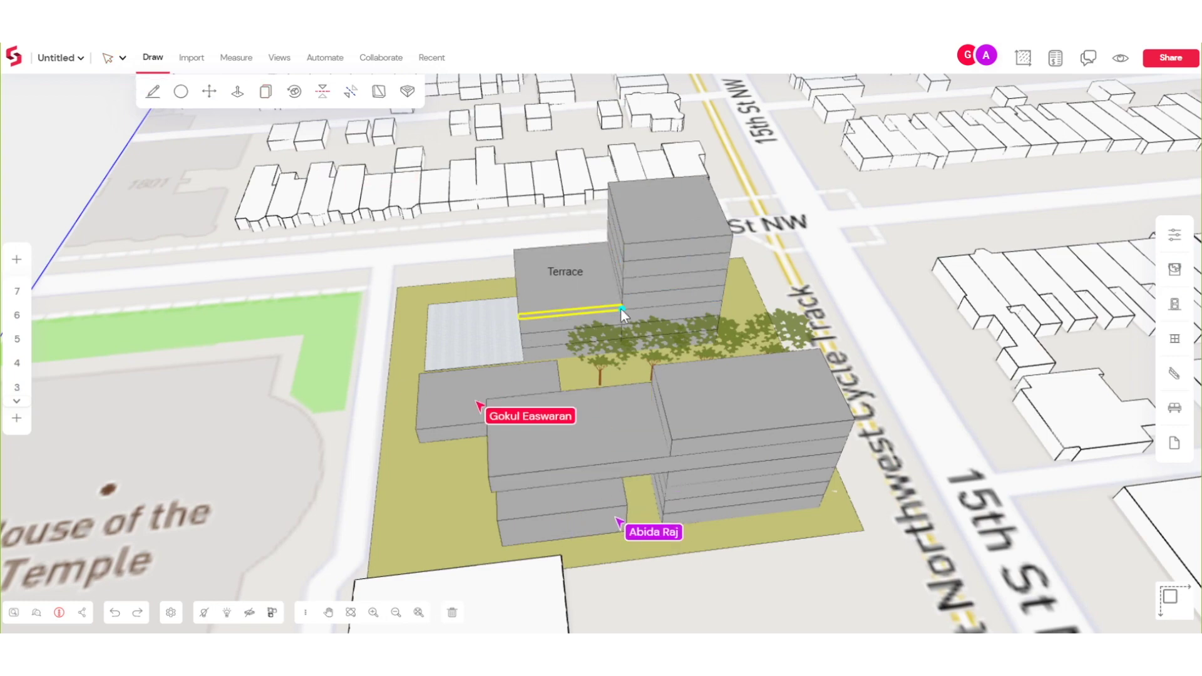
left_click(690, 214)
left_click(645, 244)
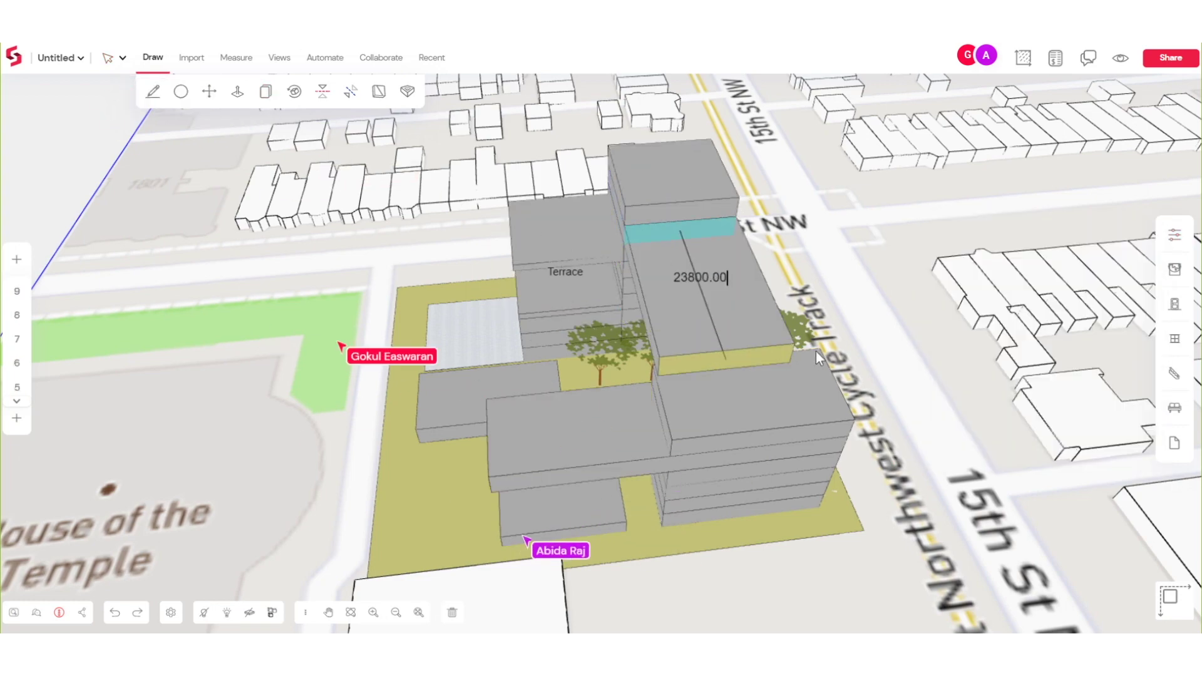
right_click_drag(645, 244, 596, 196)
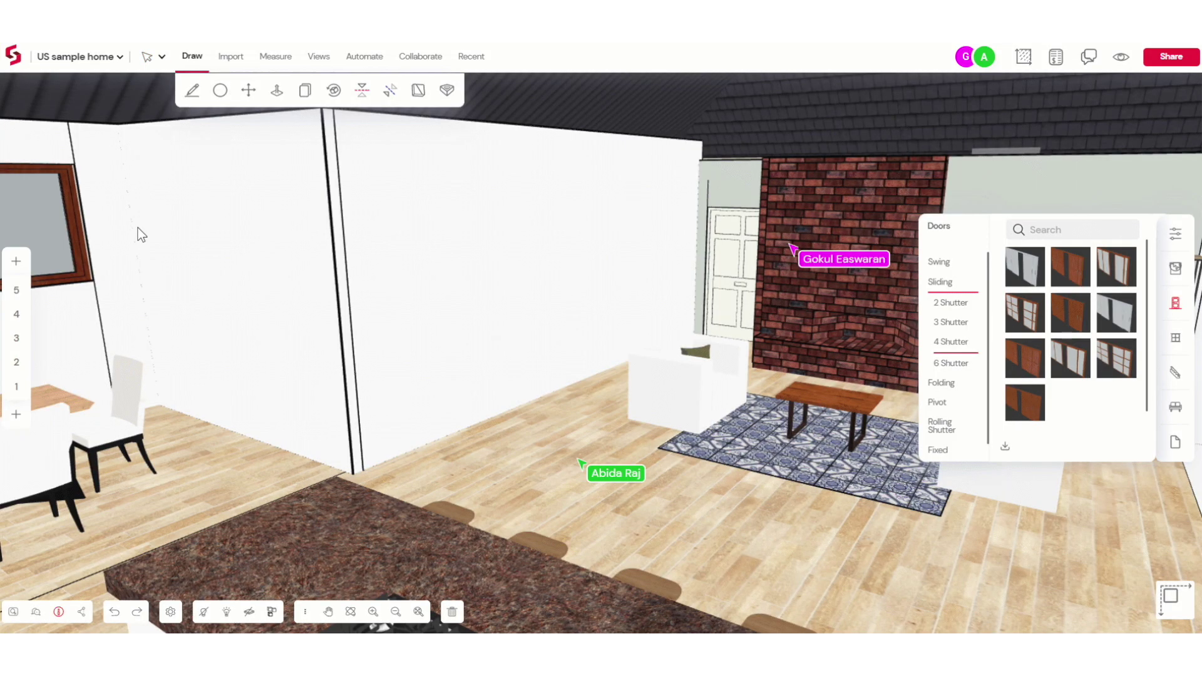
Place a 3000-wide four-shutter sliding door in the living room wall
left_click(1068, 357)
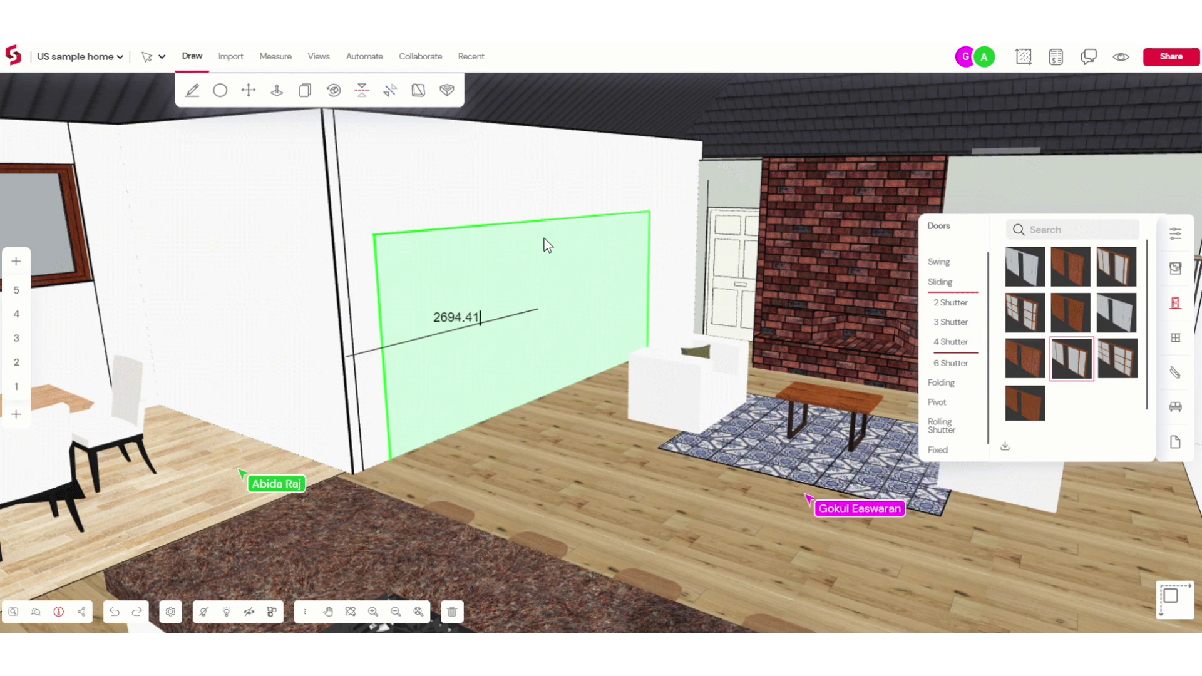
type("3000")
key("Return")
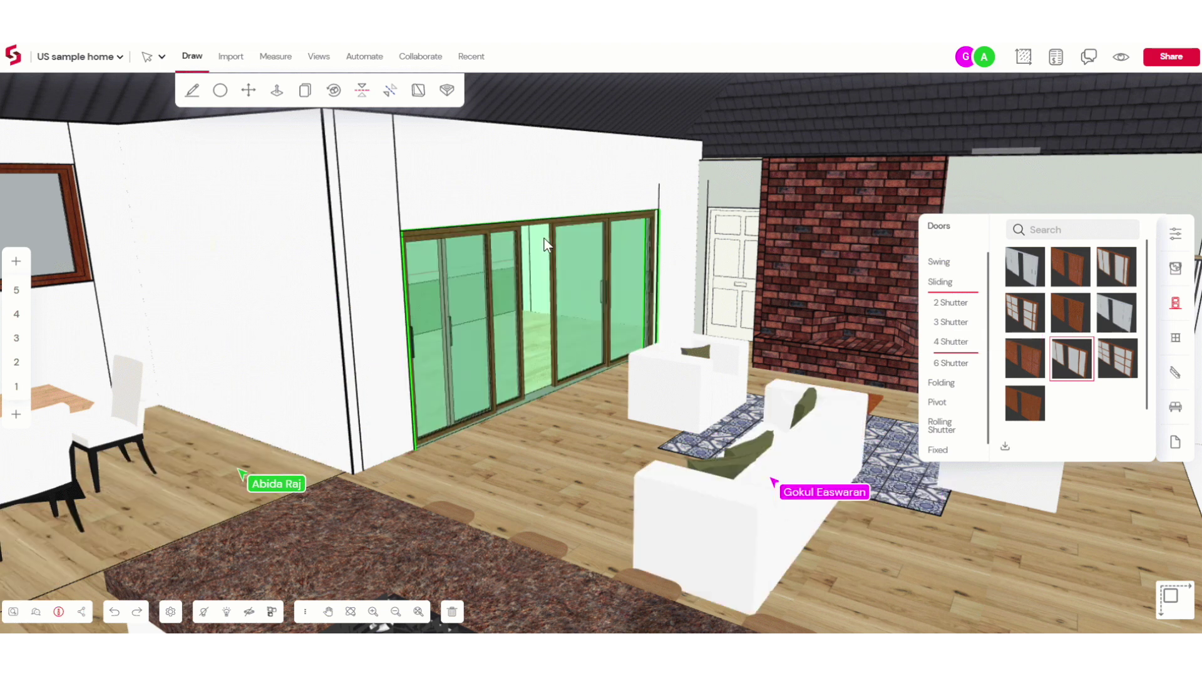
Place a 1500-wide two-shutter sliding door in the left wall
left_click(965, 303)
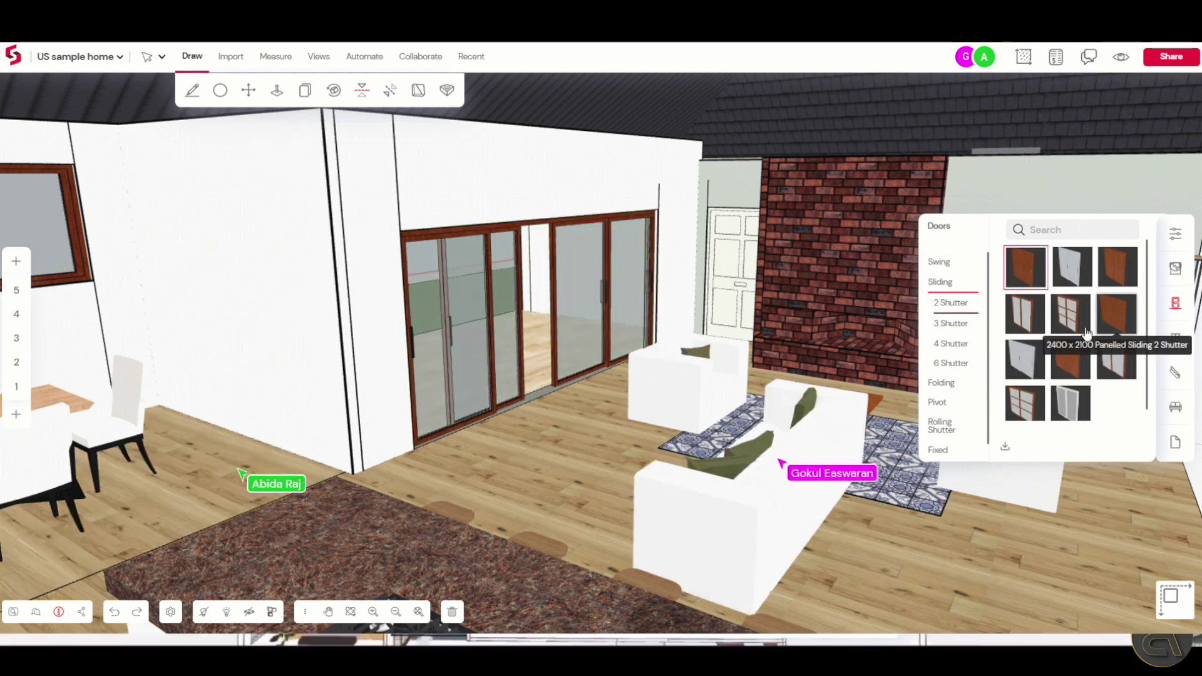
left_click(1033, 313)
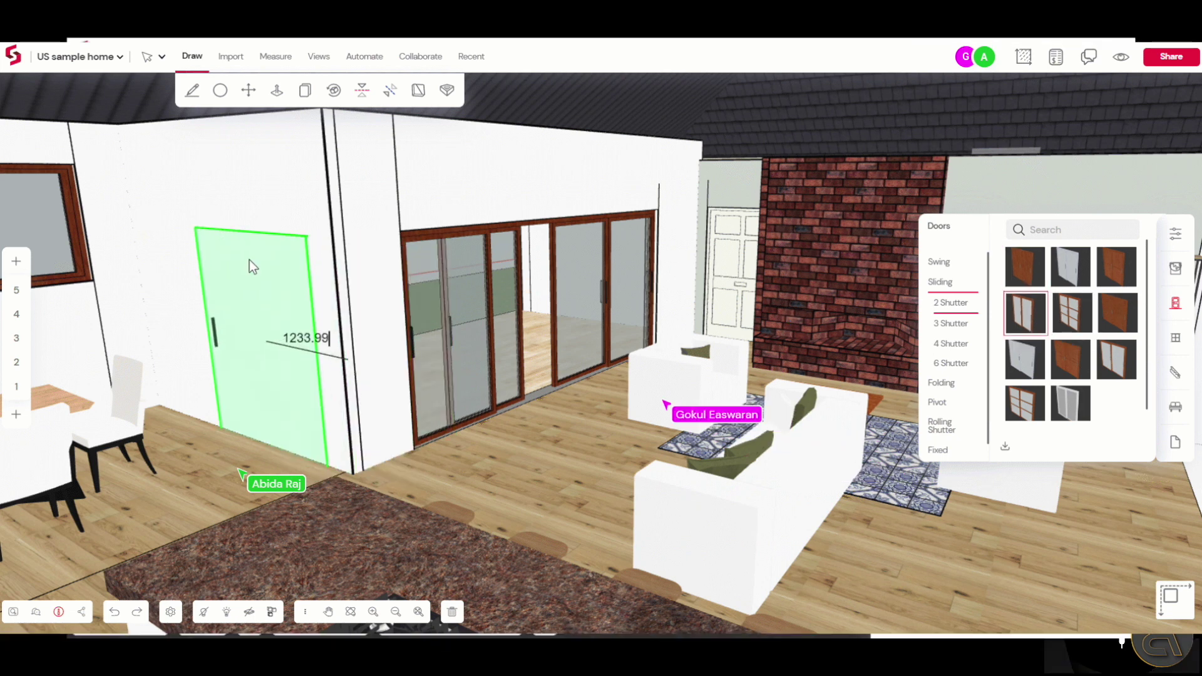
key("BackSpace")
key("BackSpace")
key("BackSpace")
key("BackSpace")
key("BackSpace")
key("BackSpace")
key("BackSpace")
type("1500")
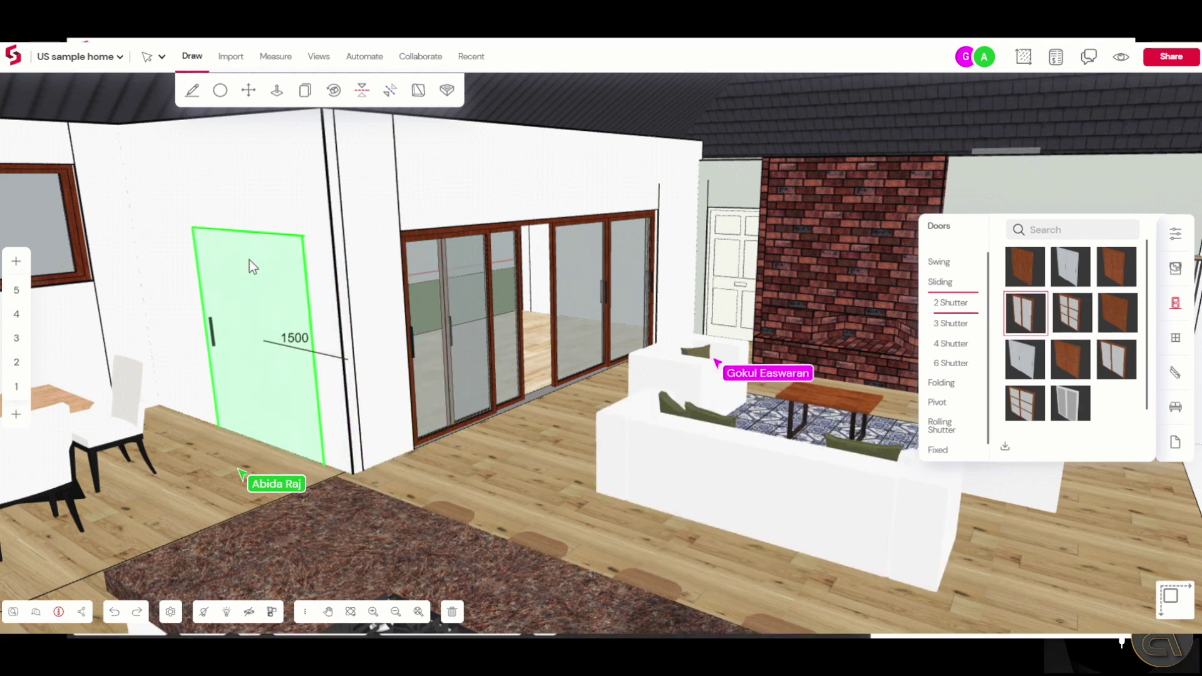
key("Return")
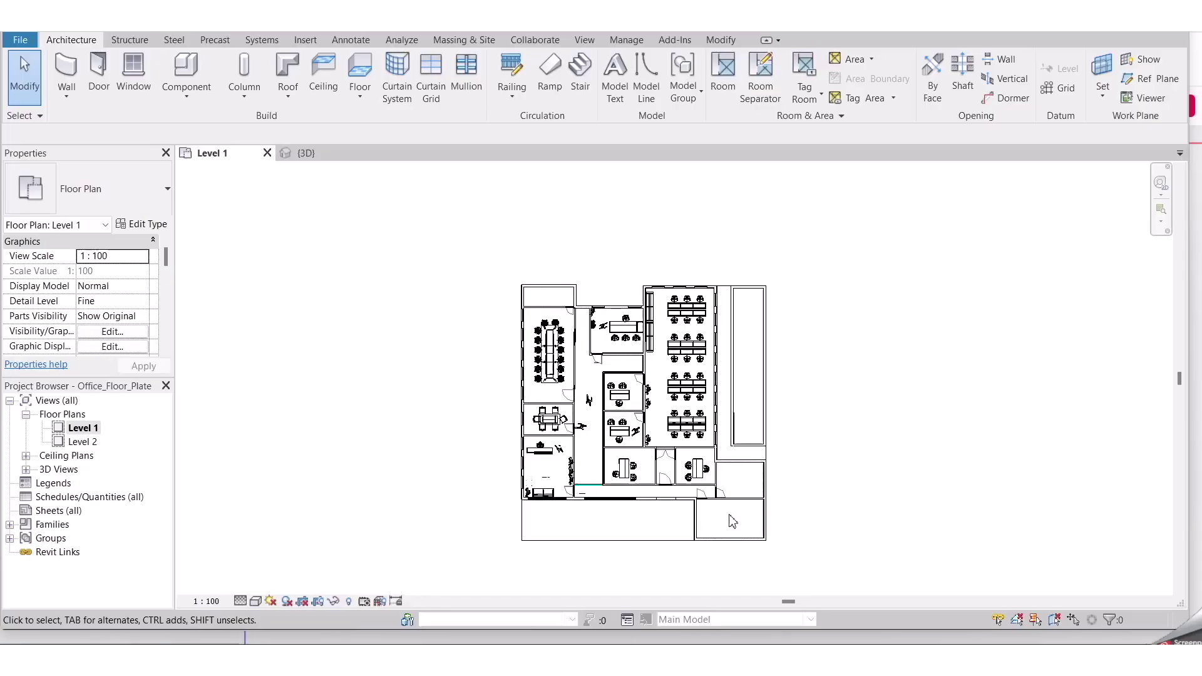
Zoom the Level 1 plan, then switch to the {3D} view of Office_Floor_Plate
scroll(733, 521, "up", 2)
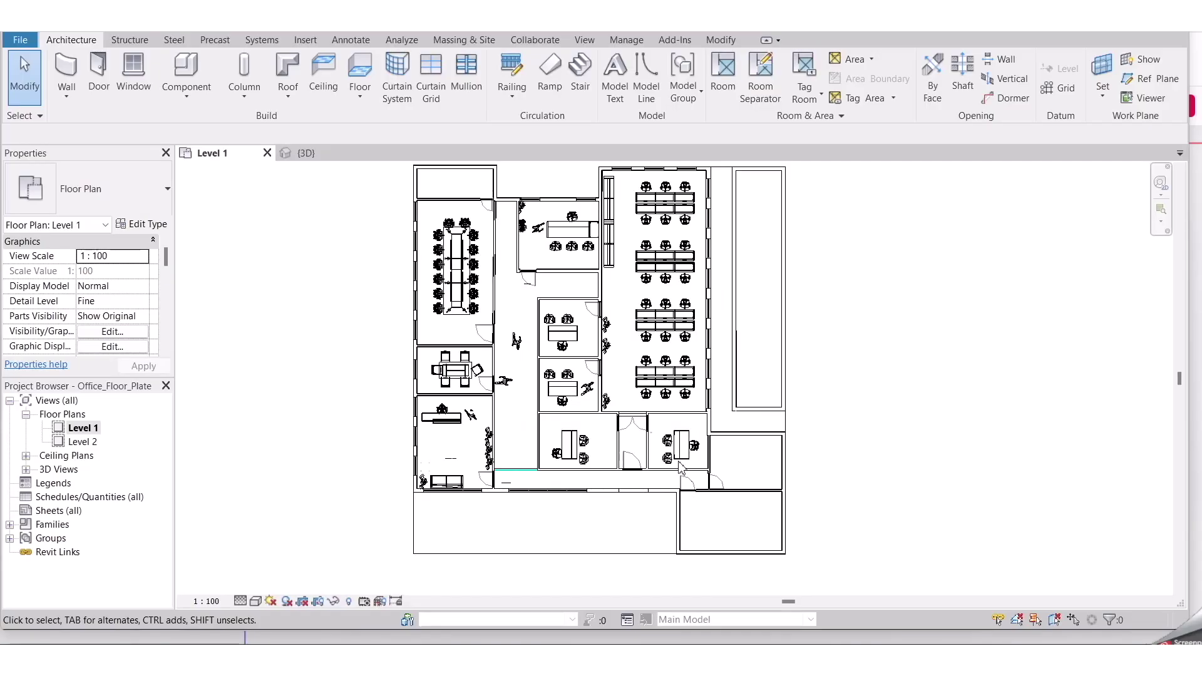
left_click(318, 156)
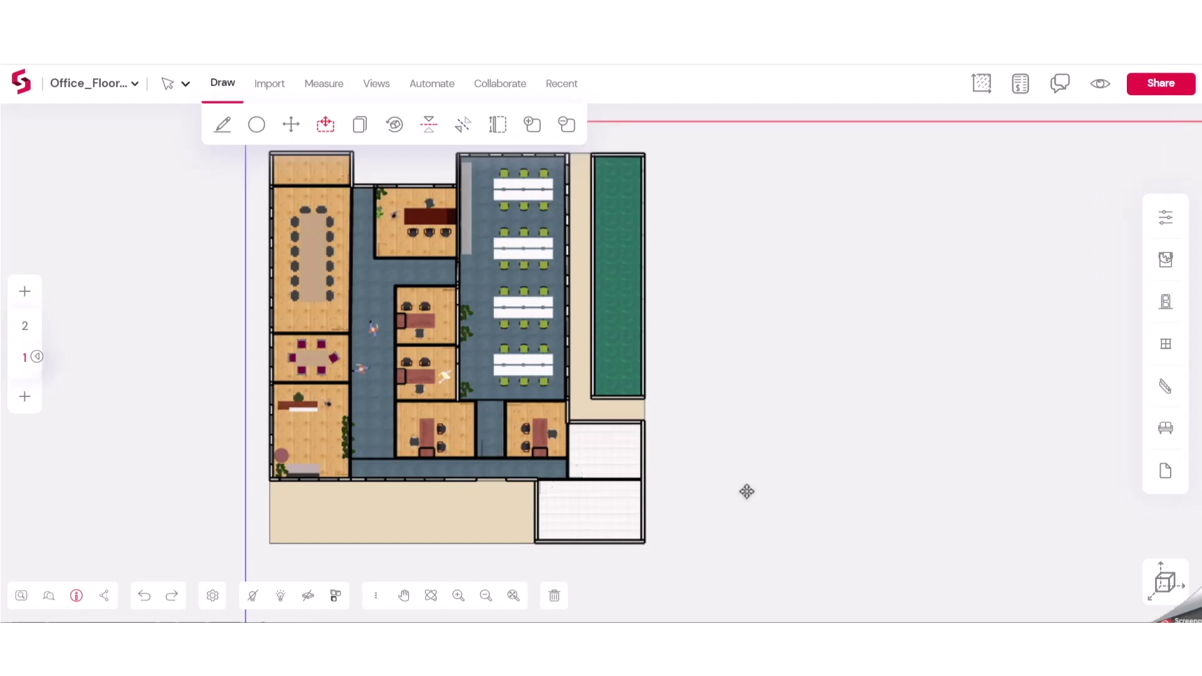
Show the Snaptrude office plan in 3D and select the wall between the central offices
scroll(747, 492, "down", 2)
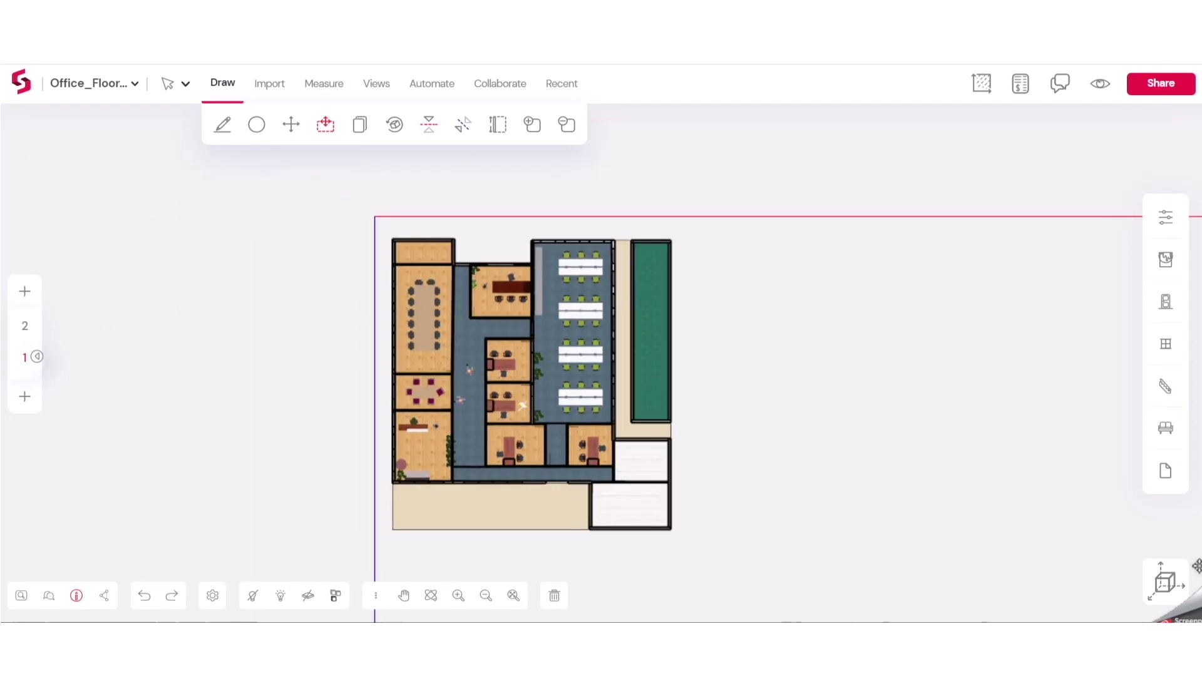
left_click(1177, 579)
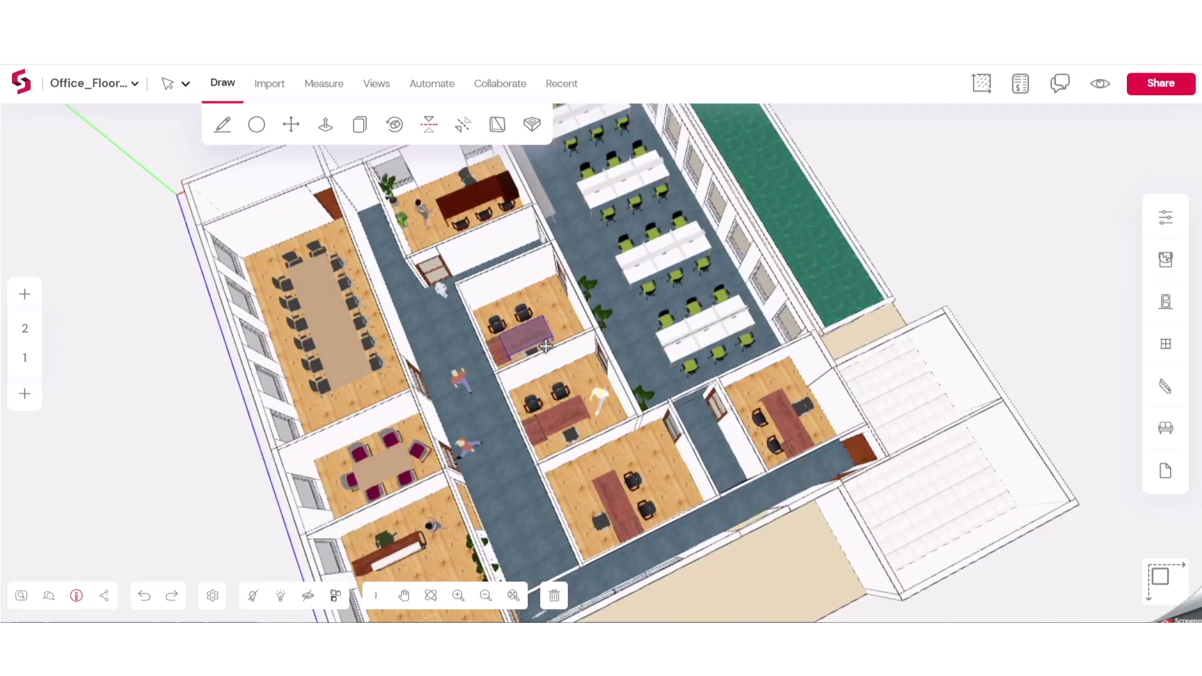
left_click(562, 356)
scroll(564, 357, "up", 5)
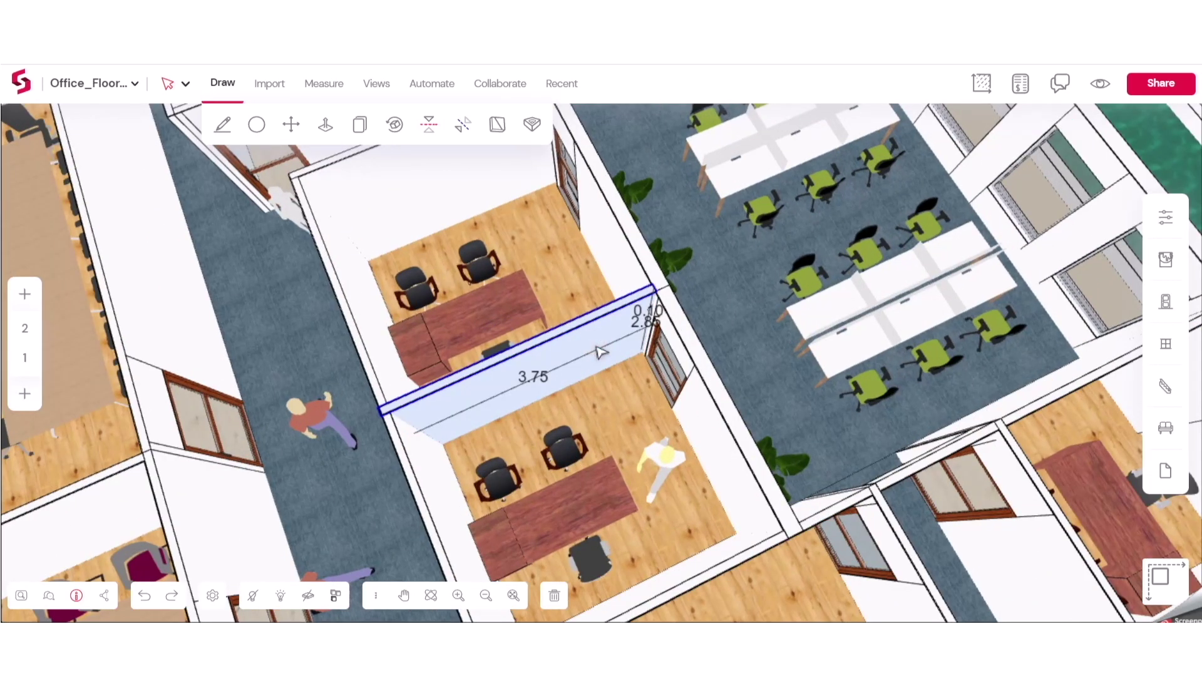